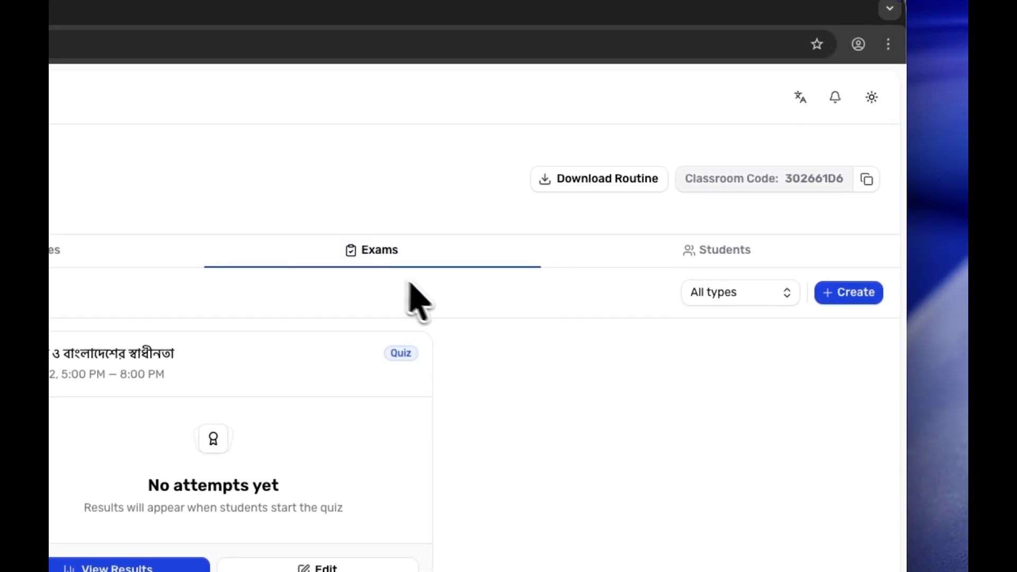
Create a new quiz assessment and title it "নবম শ্রেণি – সাধারণ গণিত পরীক্ষা".
click(821, 293)
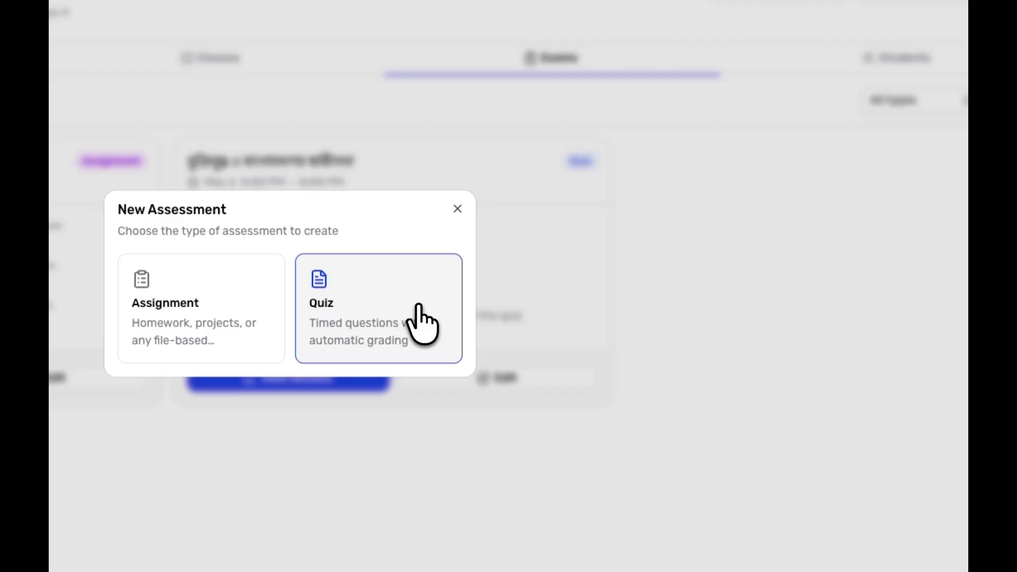
click(419, 306)
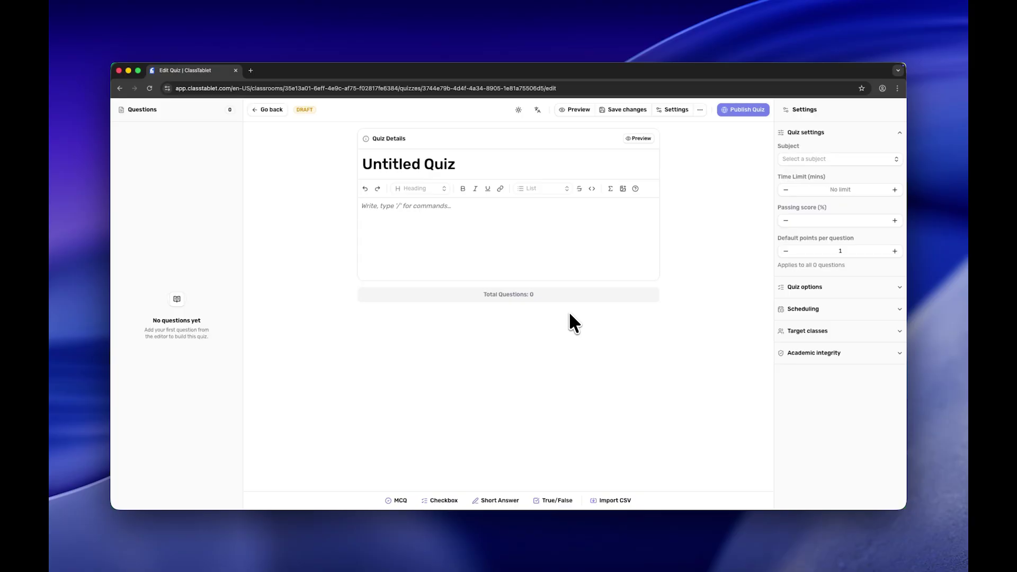
drag(453, 167, 363, 165)
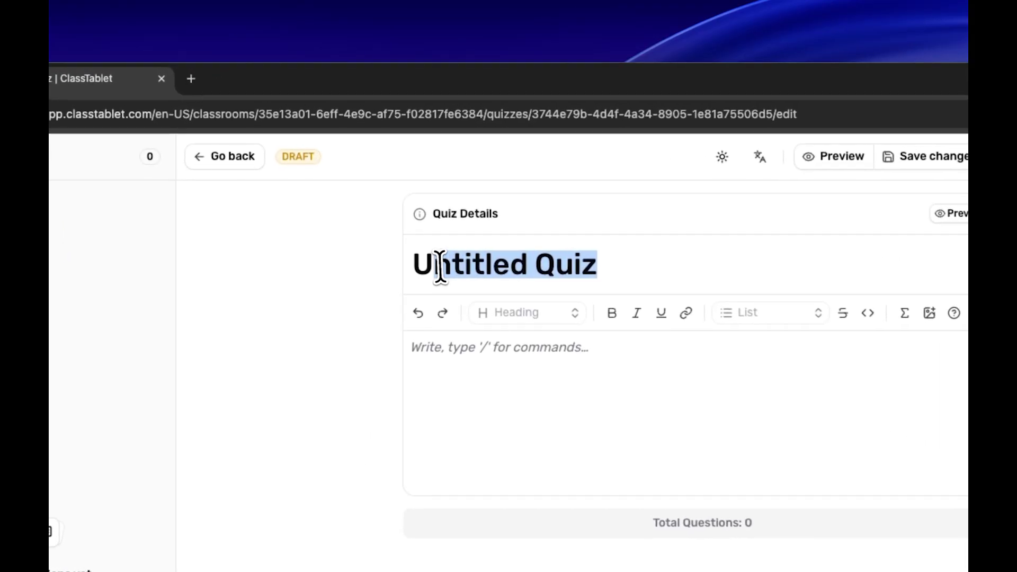
key(BackSpace)
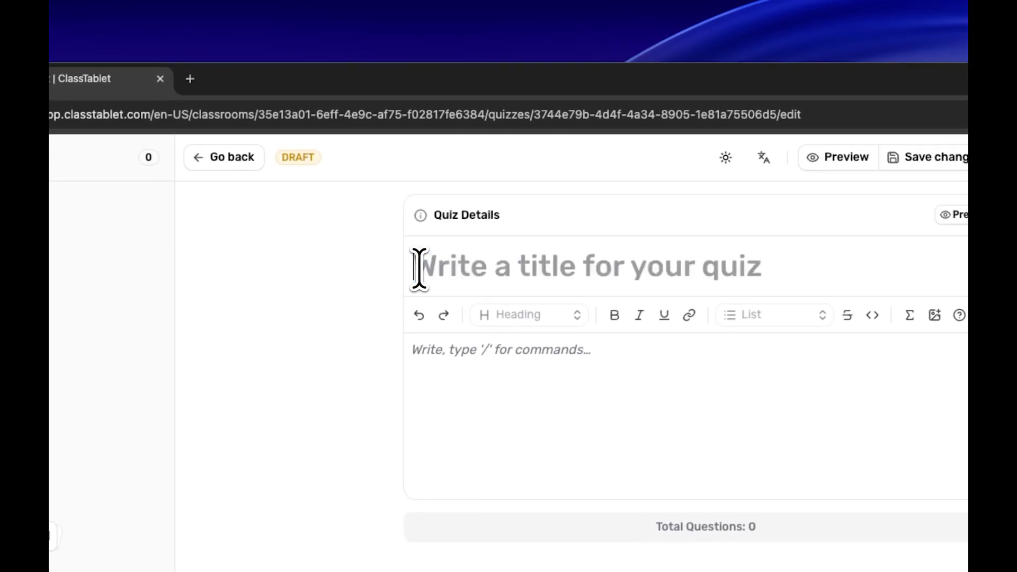
text(নবম শ্রেণি – সাধারণ গণিত পরীক্ষা)
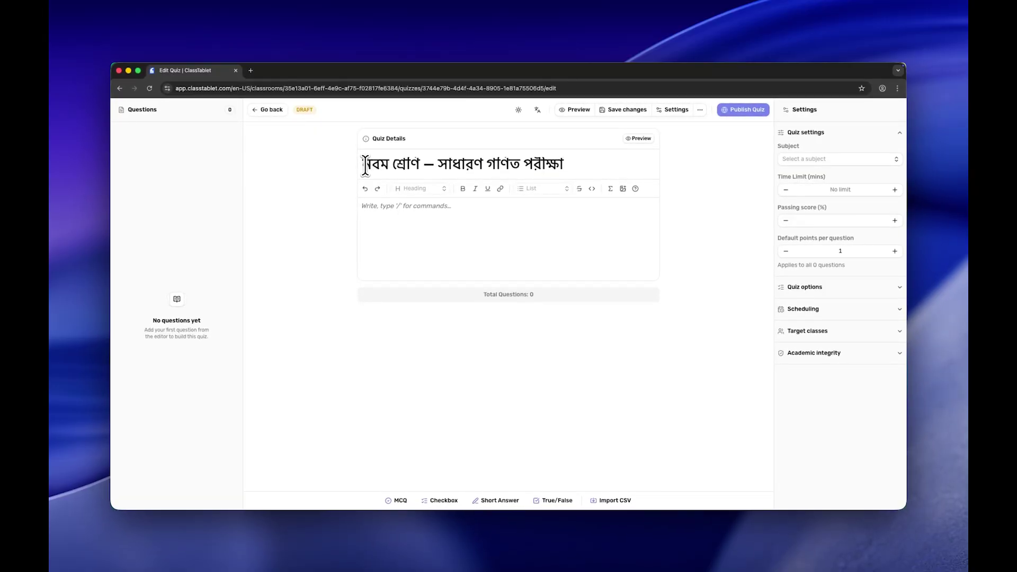
Paste the copied Bengali paragraph about the class nine general mathematics exam as the quiz description.
click(388, 206)
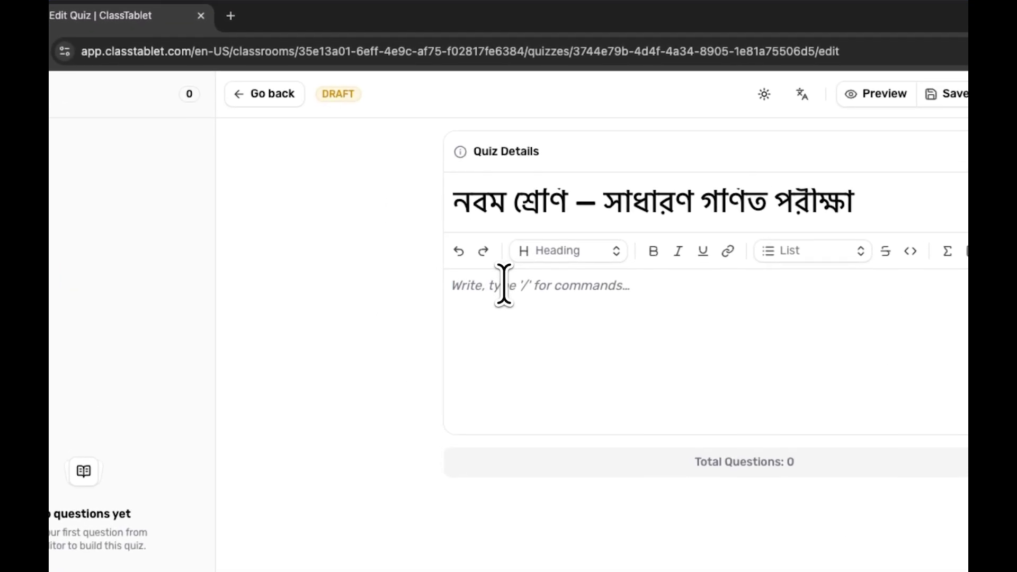
key(super+v)
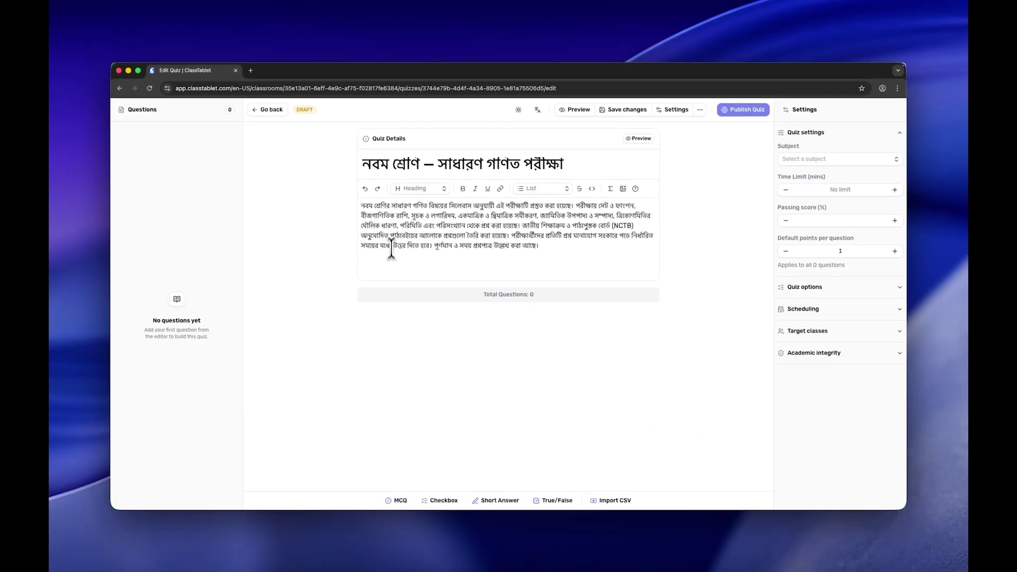
Add a multiple choice question reading "x² - 9 = 0 হলে x এর মান কত?".
click(398, 500)
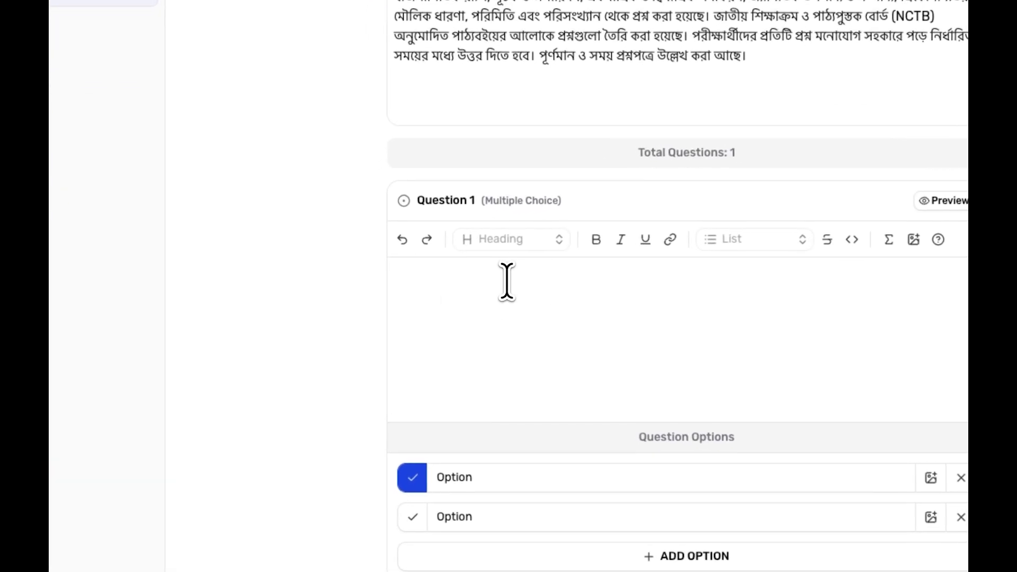
click(416, 283)
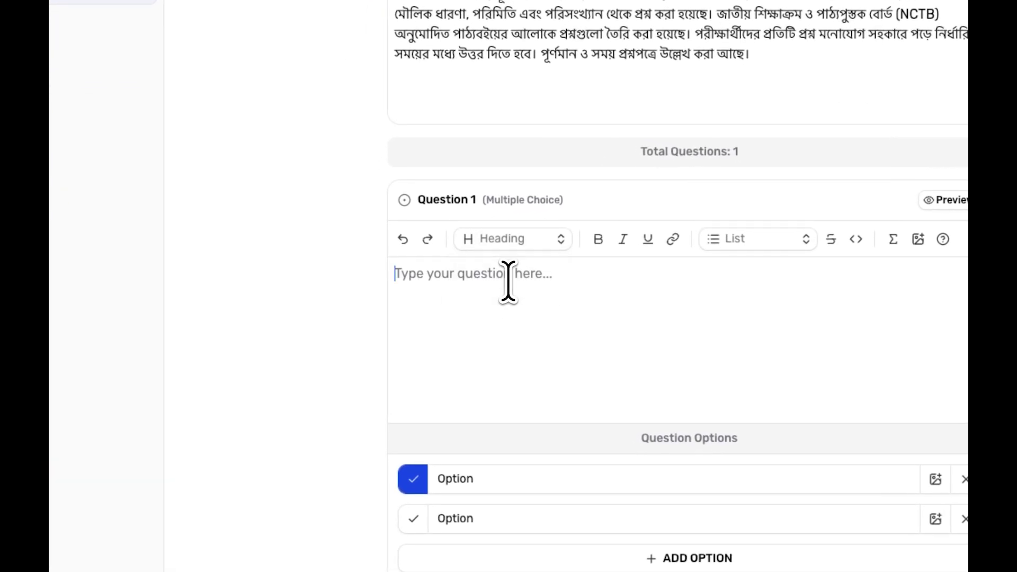
text(x² - 9 = 0 হলে x এর মান কত?)
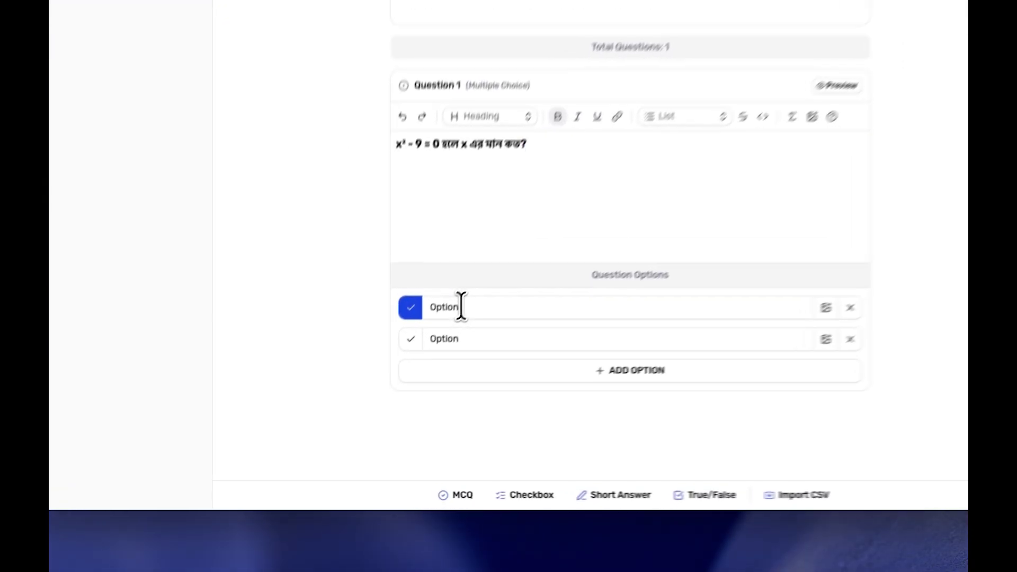
Replace the two default answer options of Question 1 with 2 and 3.
drag(397, 381, 378, 382)
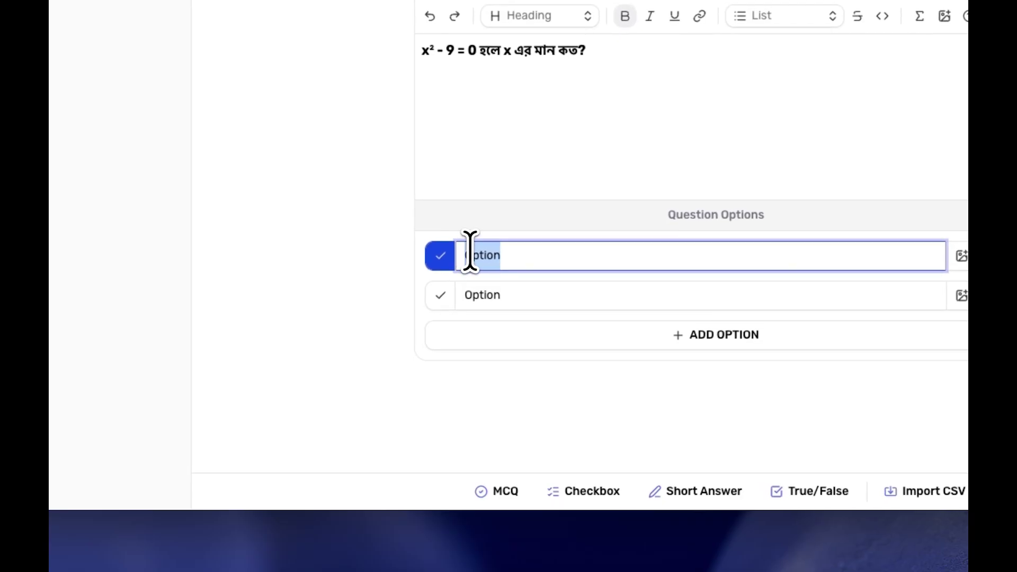
text(2)
drag(508, 291, 458, 290)
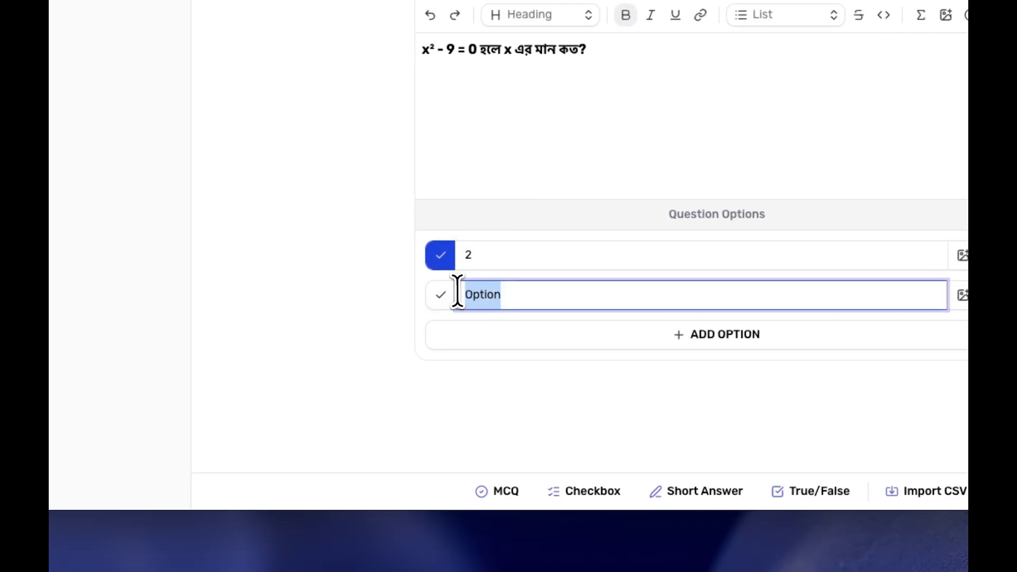
text(3)
Add the answer options -4 and -9 to Question 1 and mark 3 as the correct answer.
click(522, 339)
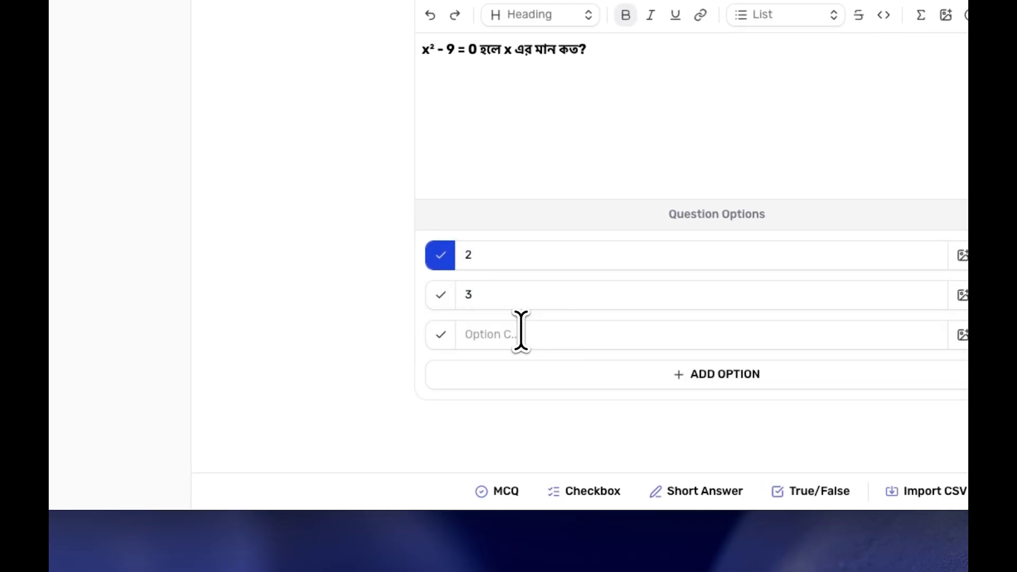
click(523, 335)
text(-)
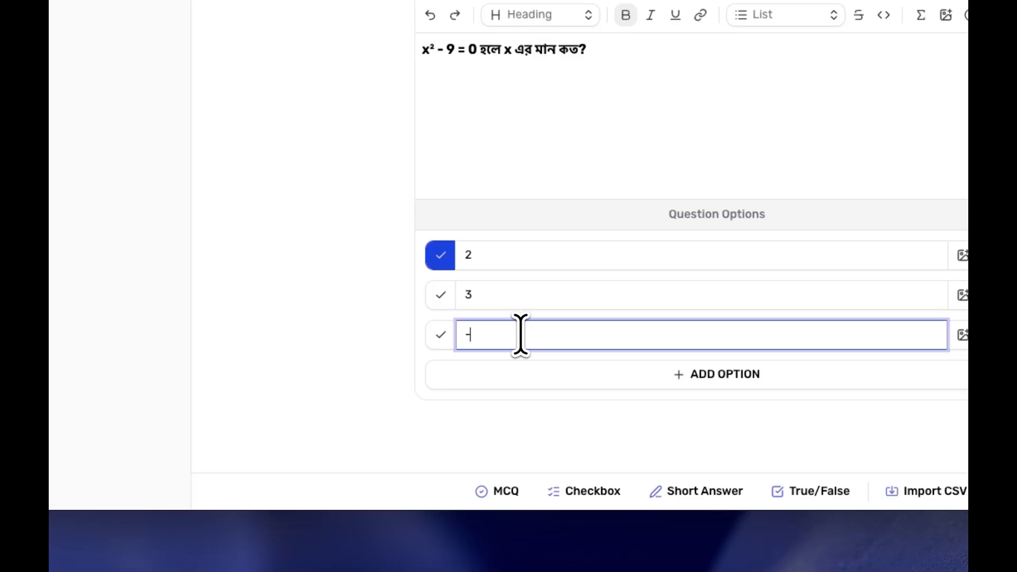
text(4)
click(527, 377)
click(527, 371)
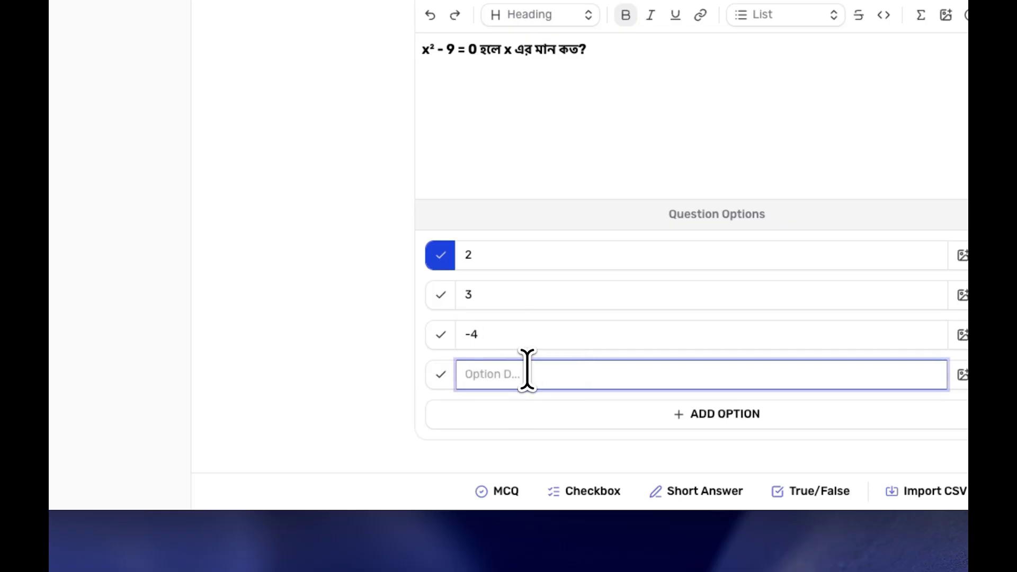
text(-)
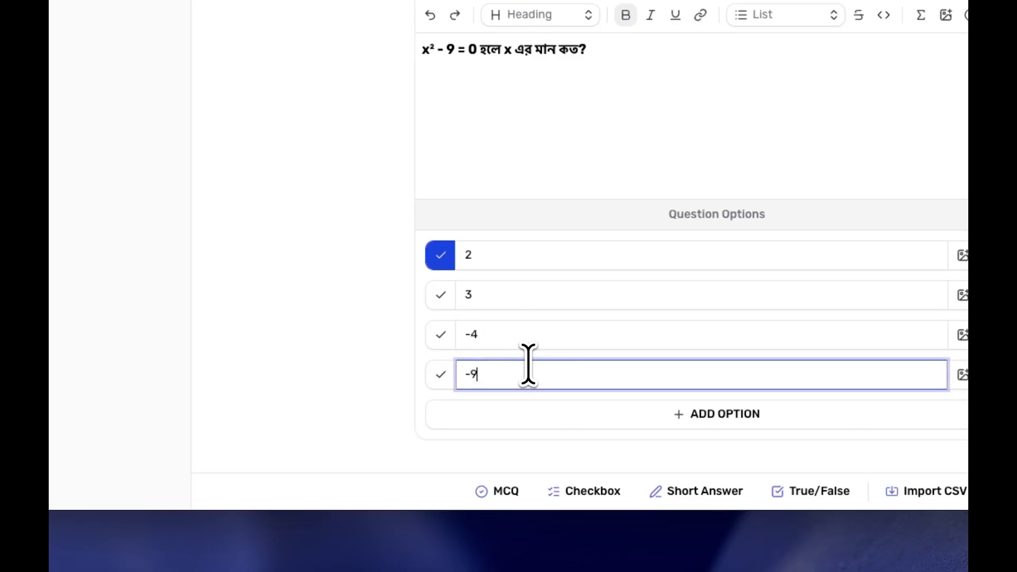
text(9)
click(435, 298)
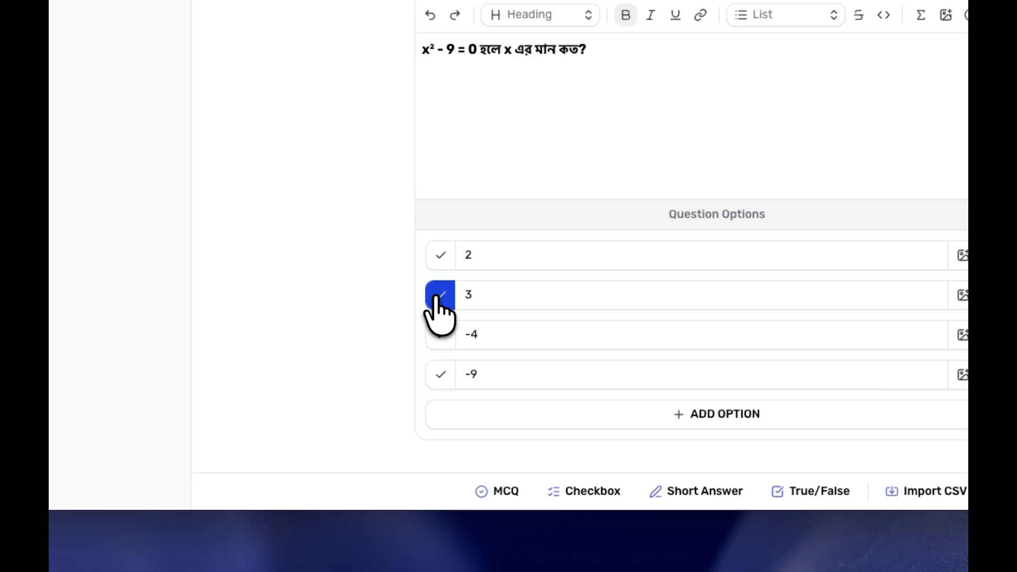
Add a checkbox question reading "নিচের কোনগুলো মৌলিক সংখ্যা?".
scroll(435, 298, down, 1)
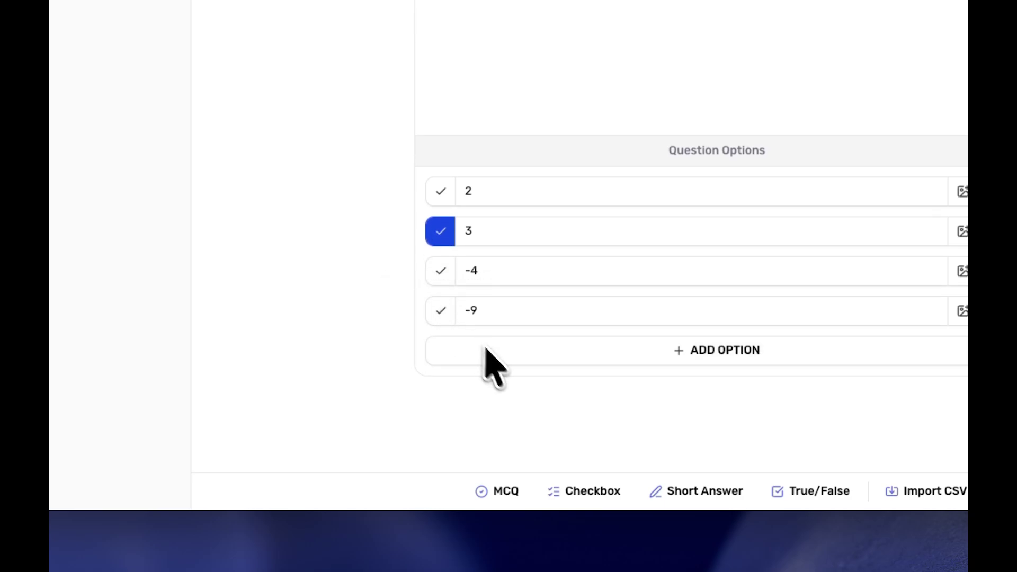
click(582, 487)
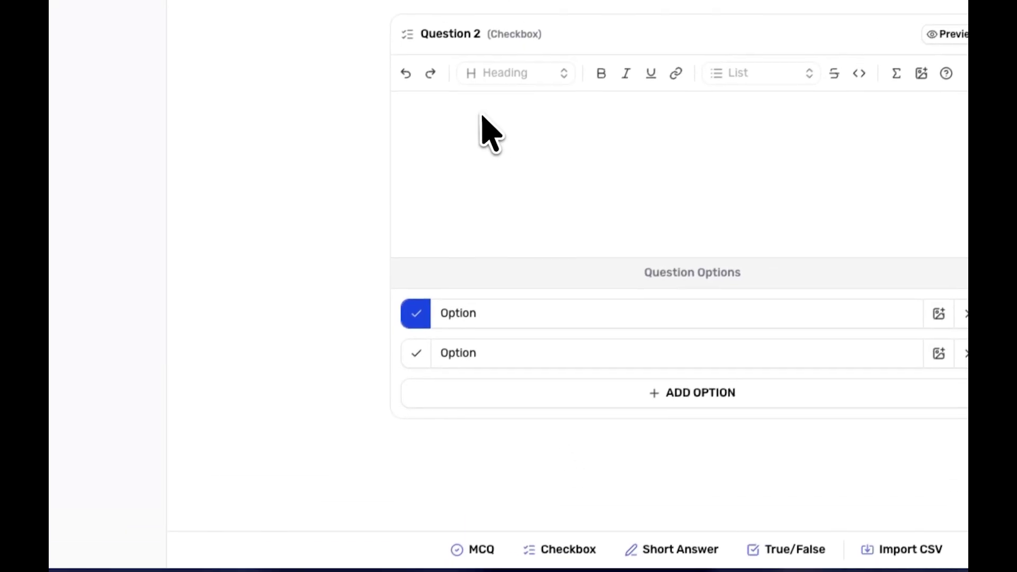
click(465, 131)
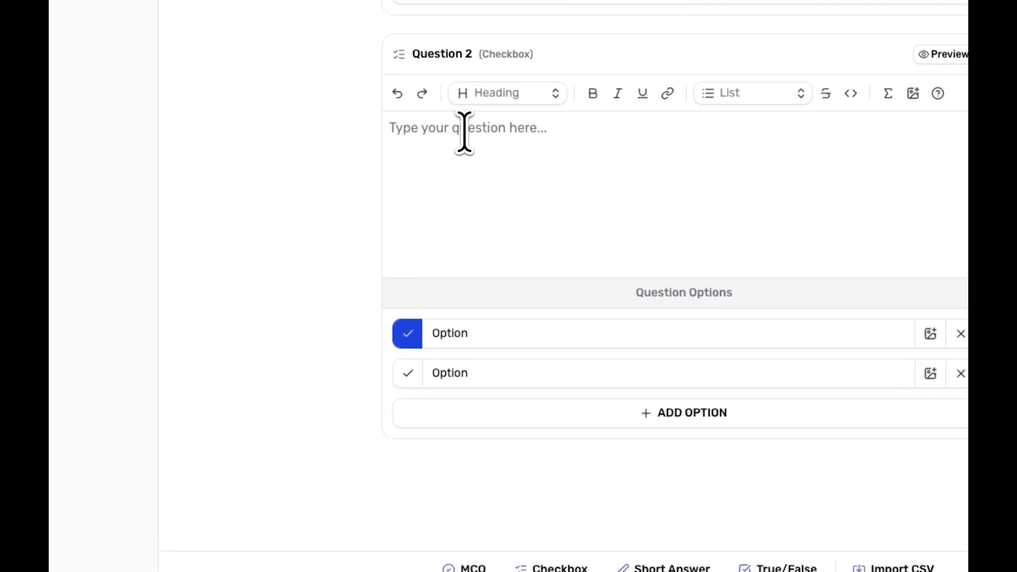
text(নিচের কোনগুলো মৌলিক সংখ্যা?)
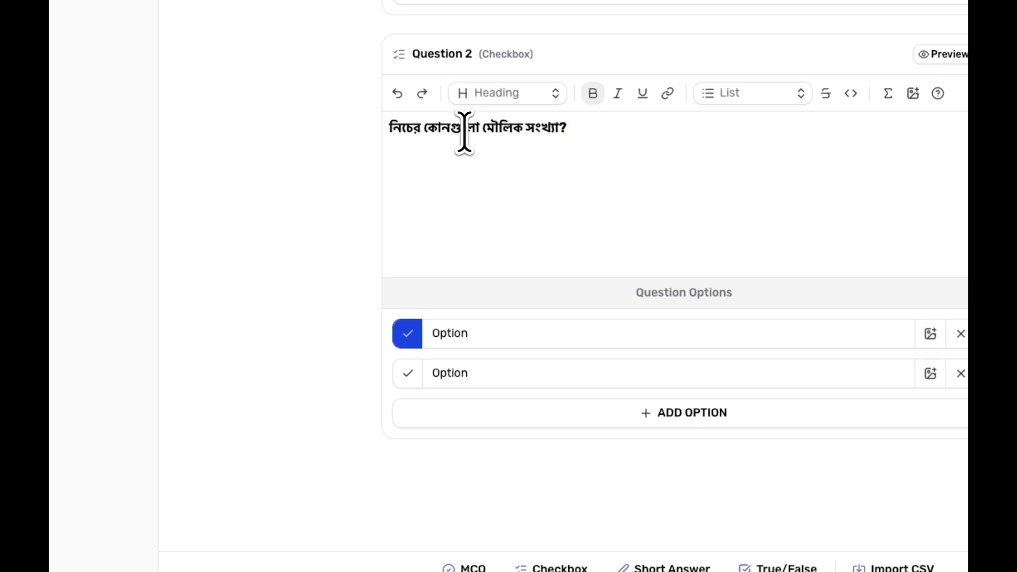
Replace the two default answer options of Question 2 with 2 and 9.
double_click(458, 332)
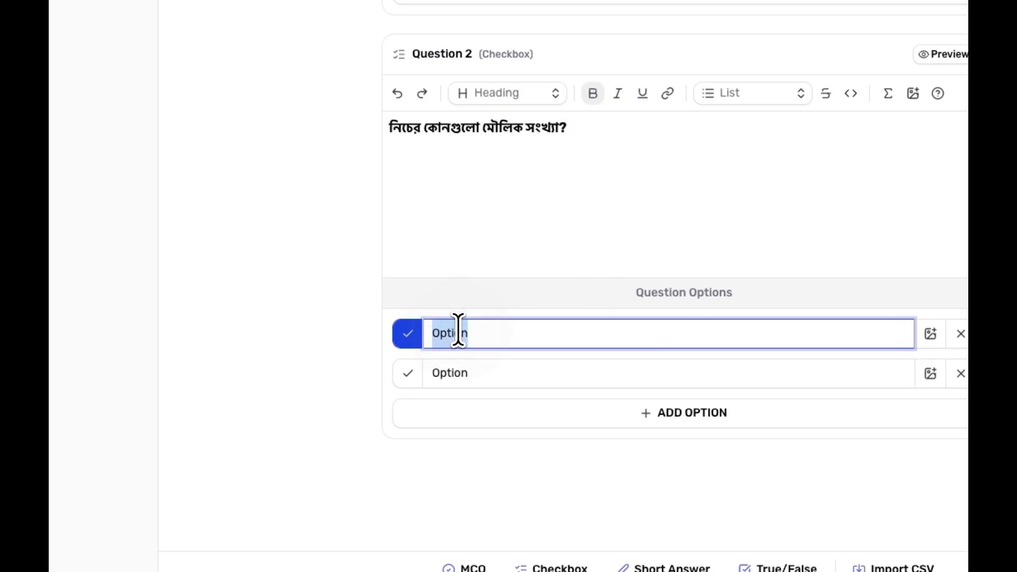
text(2)
double_click(436, 371)
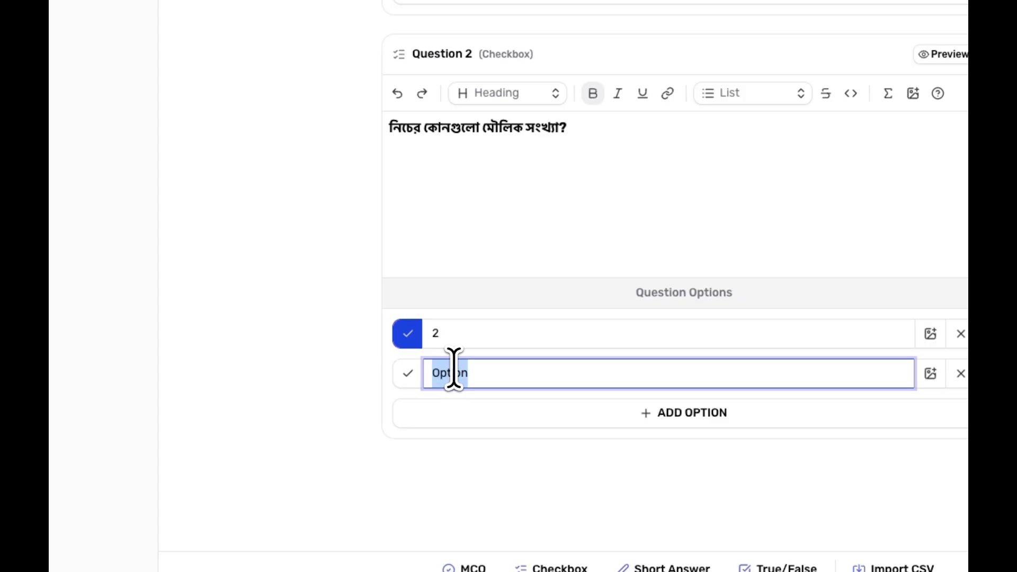
text(9)
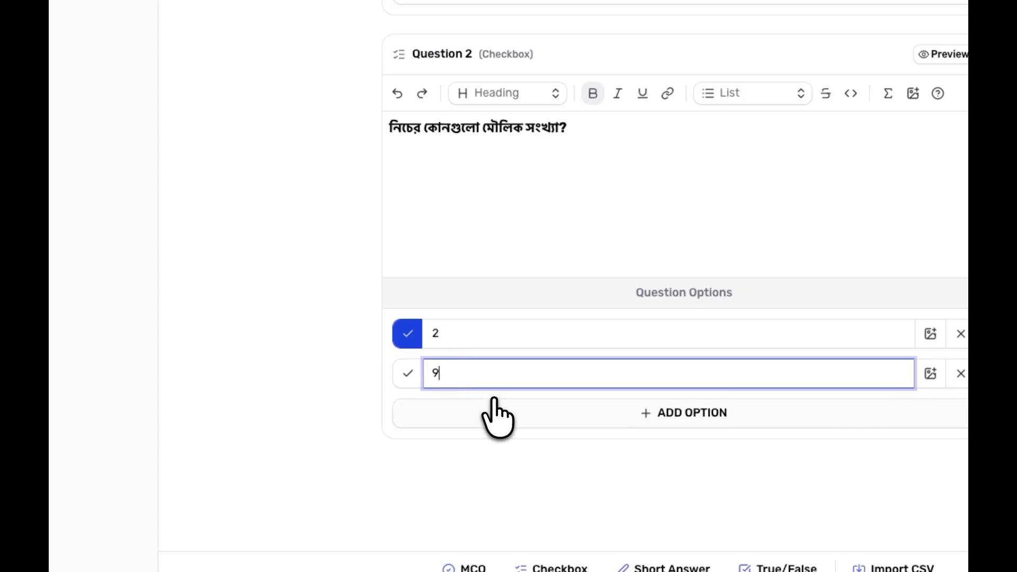
Add 4 and 11 as the third and fourth answer options of Question 2.
click(483, 415)
click(495, 411)
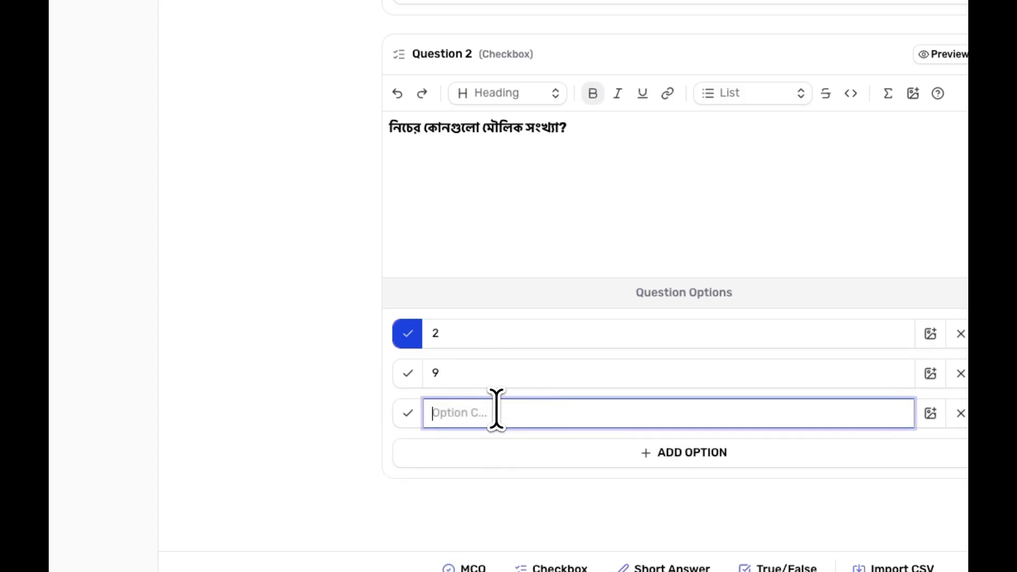
text(4)
click(517, 456)
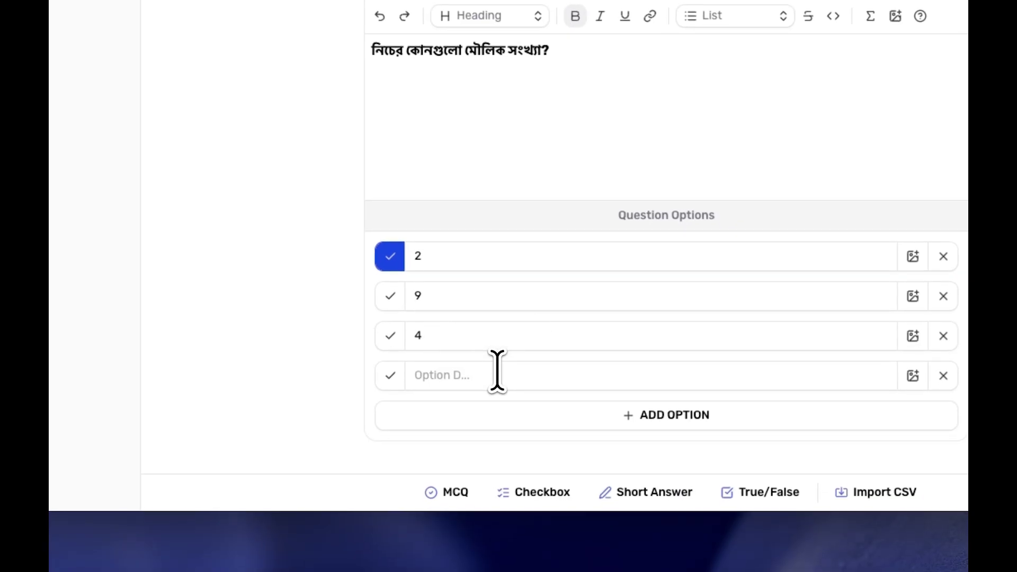
click(497, 374)
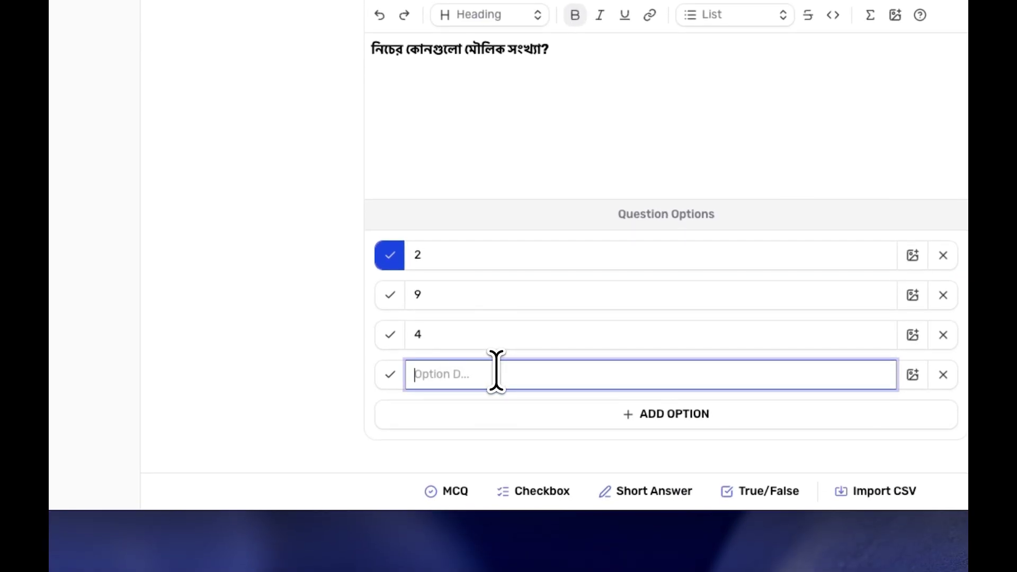
text(11)
Add 15 and 20 as further options of Question 2 and mark 11 as an additional correct answer.
click(522, 416)
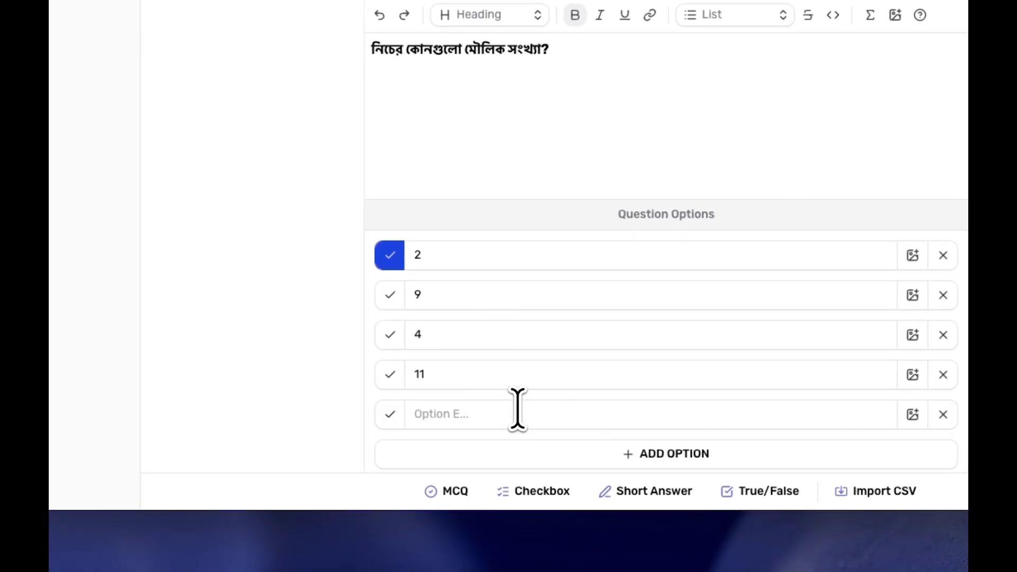
click(517, 413)
text(15)
scroll(517, 408, down, 1)
click(522, 414)
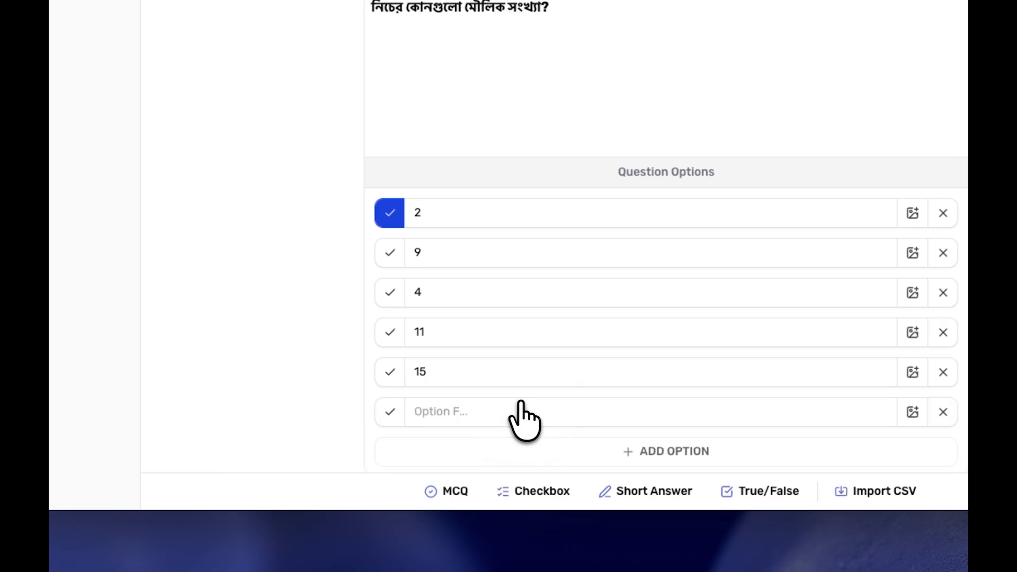
click(521, 408)
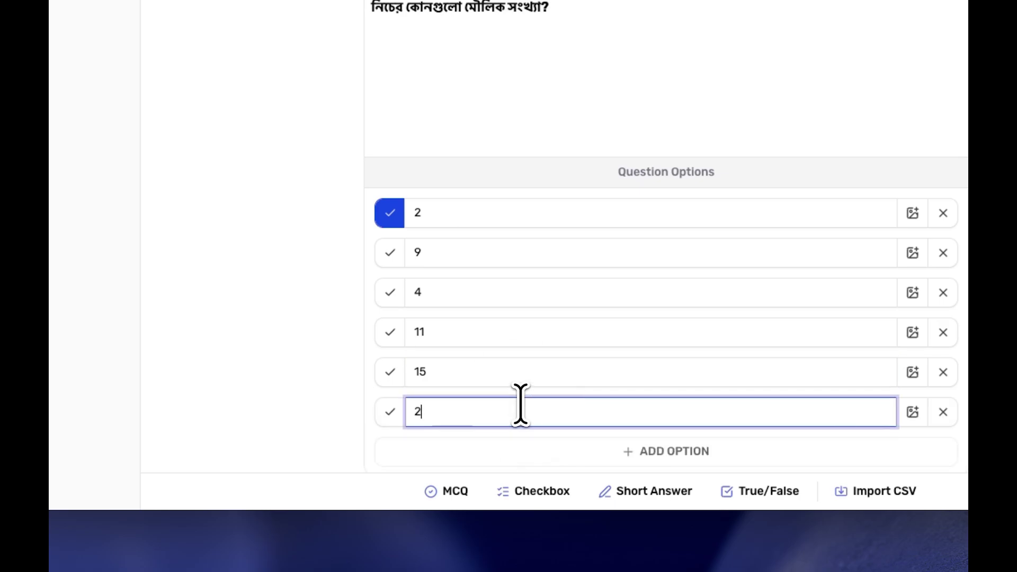
text(2)
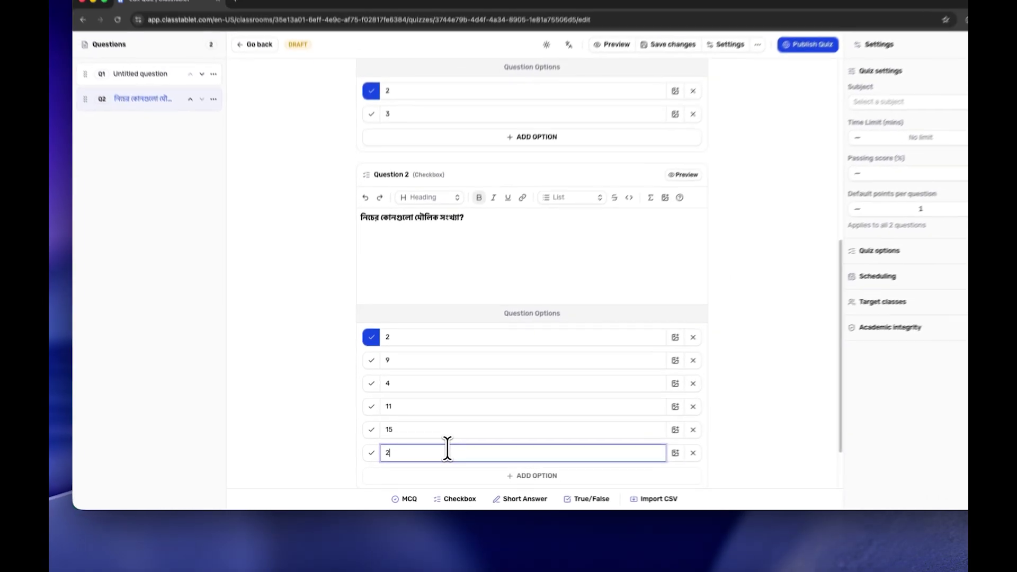
text(0)
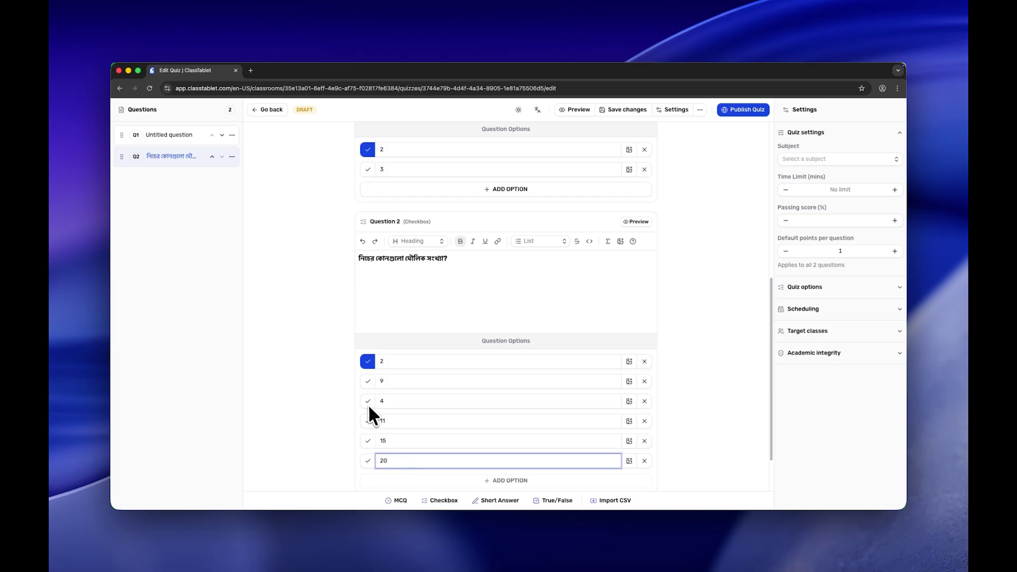
scroll(377, 429, down, 1)
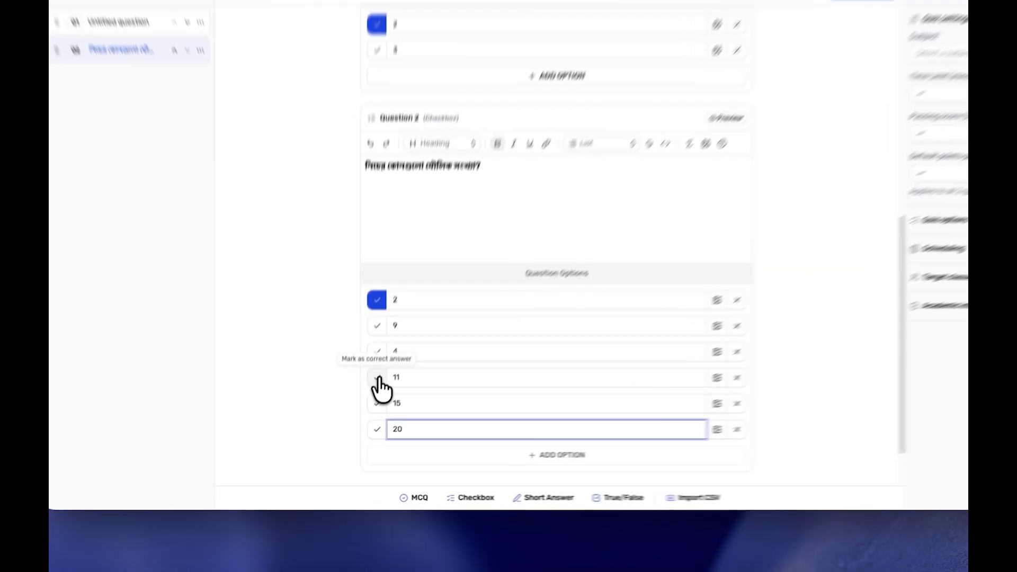
click(368, 409)
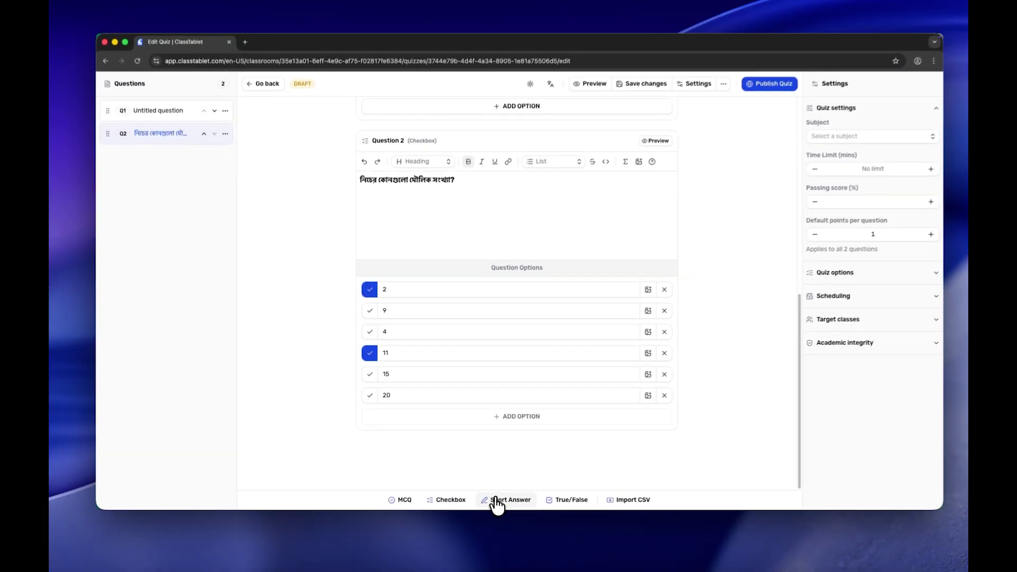
Add a short answer question reading "একটি ত্রিভুজের তিনটি বাহুর দৈর্ঘ্য যথাক্রমে ৩ সেমি, ৪ সেমি এবং ৫ সেমি। ত্রিভুজটির ক্ষেত্রফল নির্ণয় করো।".
click(591, 495)
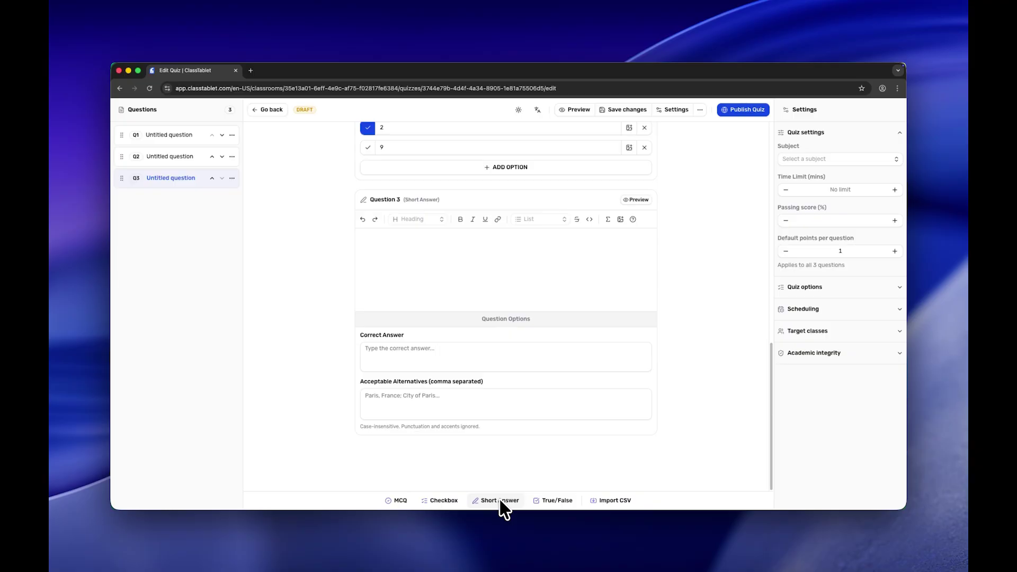
click(400, 246)
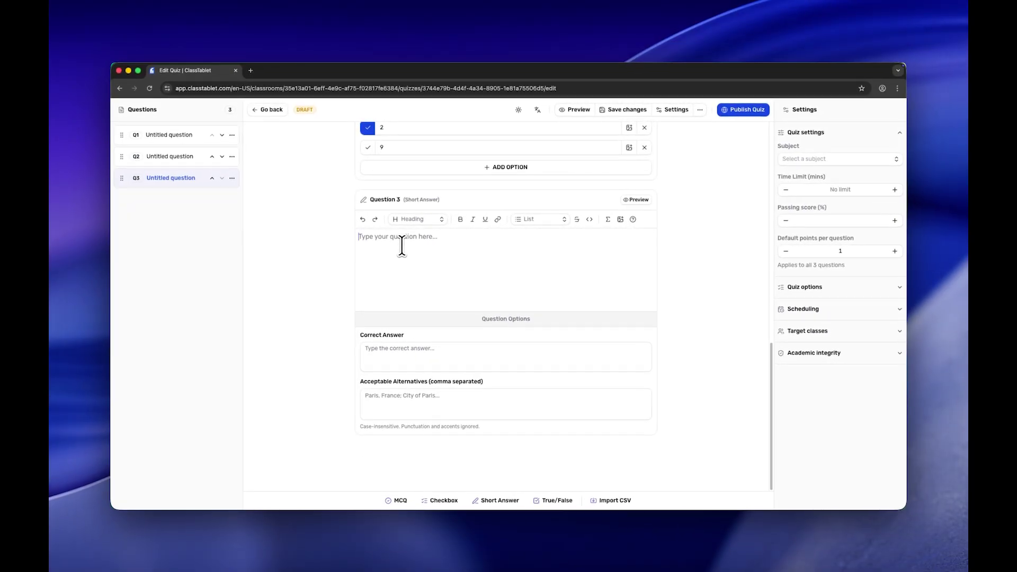
text(একটি ত্রিভুজের তিনটি বাহুর দৈর্ঘ্য যথাক্রমে ৩ সেমি, ৪ সেমি এবং ৫ সেমি। ত্রিভুজটির ক্ষেত্রফল নির্ণয় করো।)
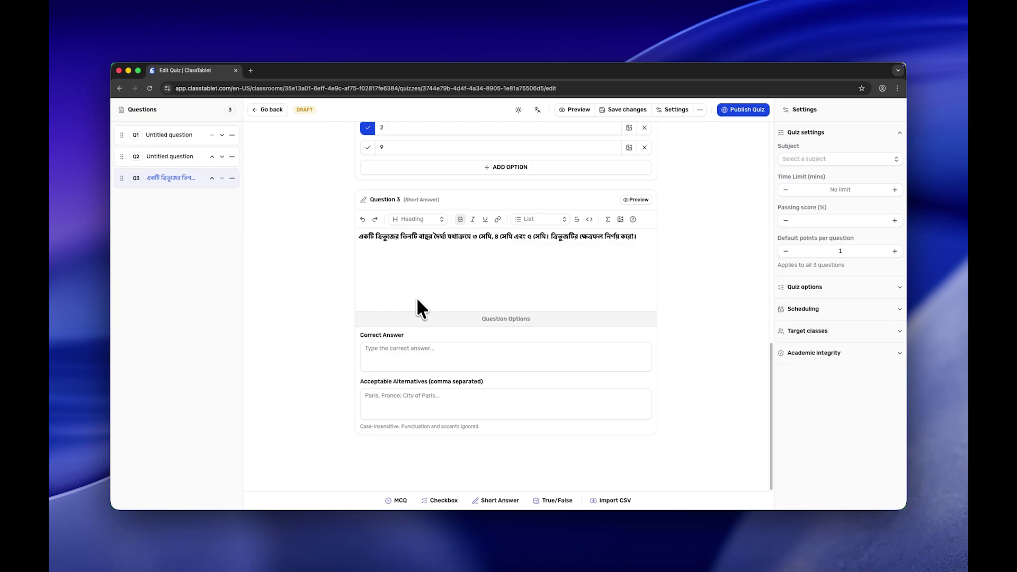
Set Question 3's correct answer to "৬ বর্গ সেমি (½ × ৩ × ৪ = ৬ বর্গ সেমি, যেহেতু ৩² + ৪² = ৫², এটি একটি সমকোণী ত্রিভুজ)".
click(419, 352)
text(৬ বর্গ সেমি (½ × ৩ × ৪ = ৬ বর্গ সেমি, যেহেতু ৩² + ৪² = ৫², এটি একটি সমকোণী ত্রিভুজ))
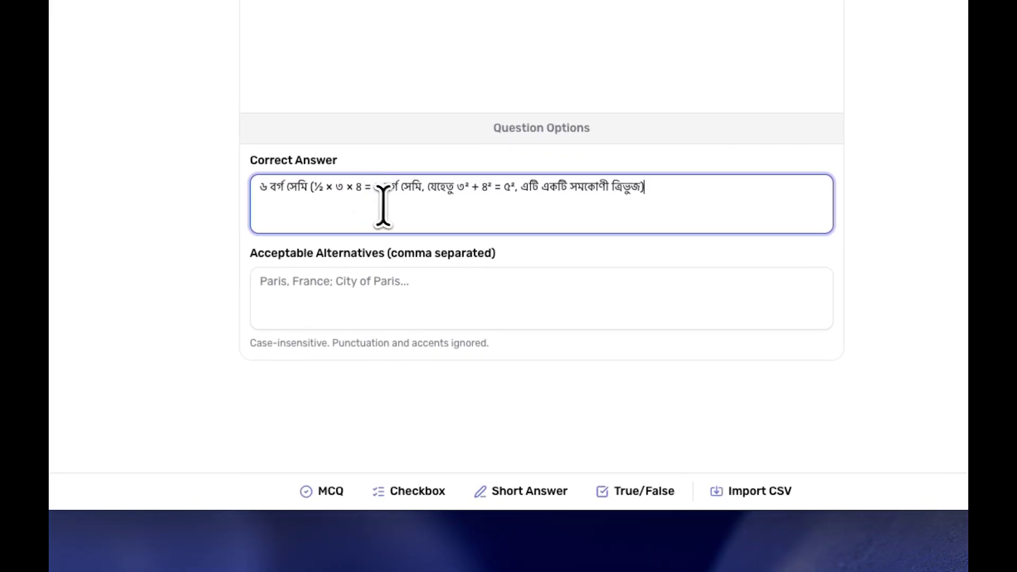
Add a true/false question reading "যেকোনো সমকোণী ত্রিভুজের অতিভুজ সর্বদা দীর্ঘতম বাহু।" with True as the correct answer.
click(650, 486)
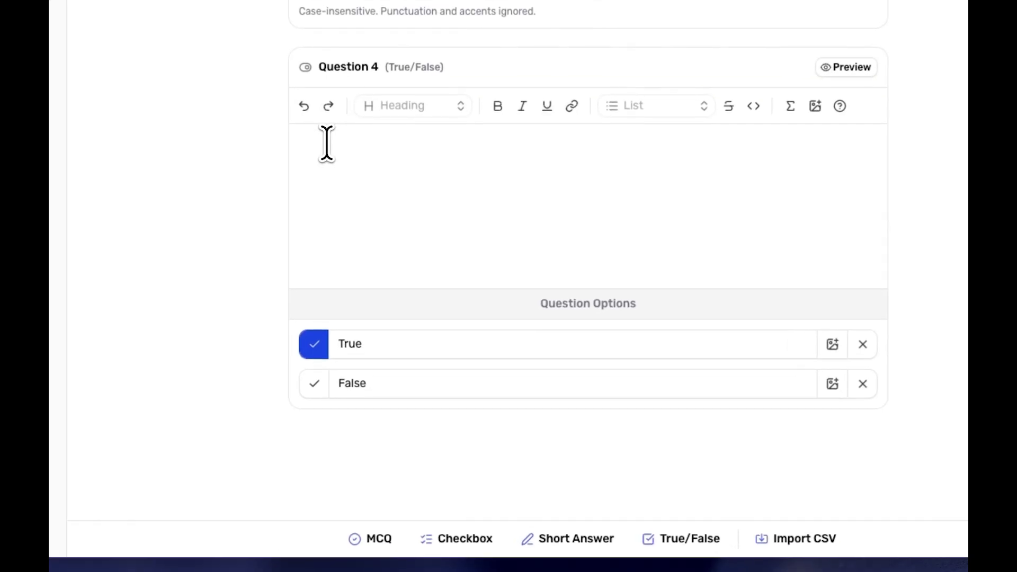
click(374, 302)
text(যেকোনো সমকোণী ত্রিভুজের অতিভুজ সর্বদা দীর্ঘতম বাহু।)
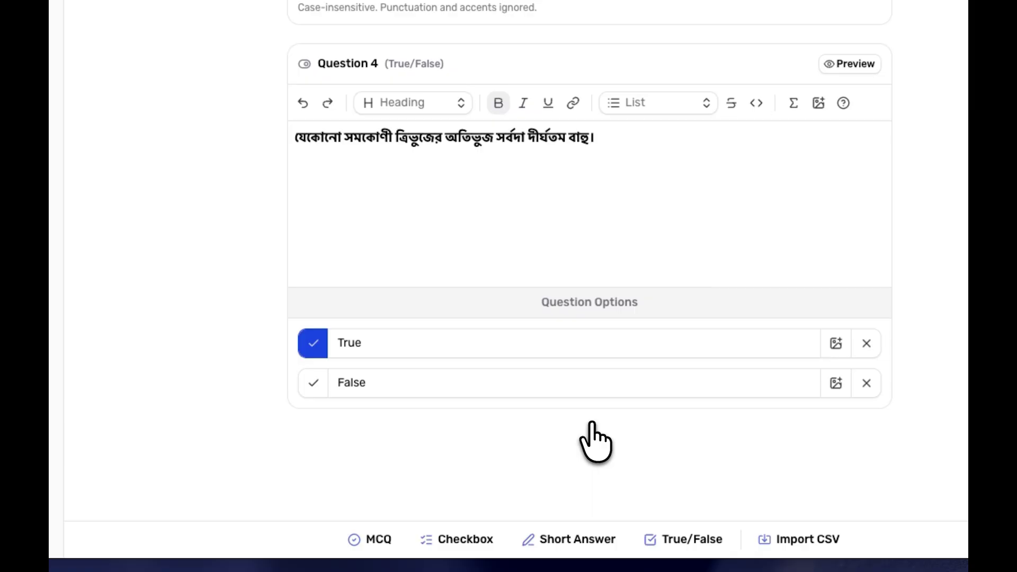
Bulk-import the questions from quiz-questions-template (2).csv in the Downloads folder and look through the imported questions.
click(800, 539)
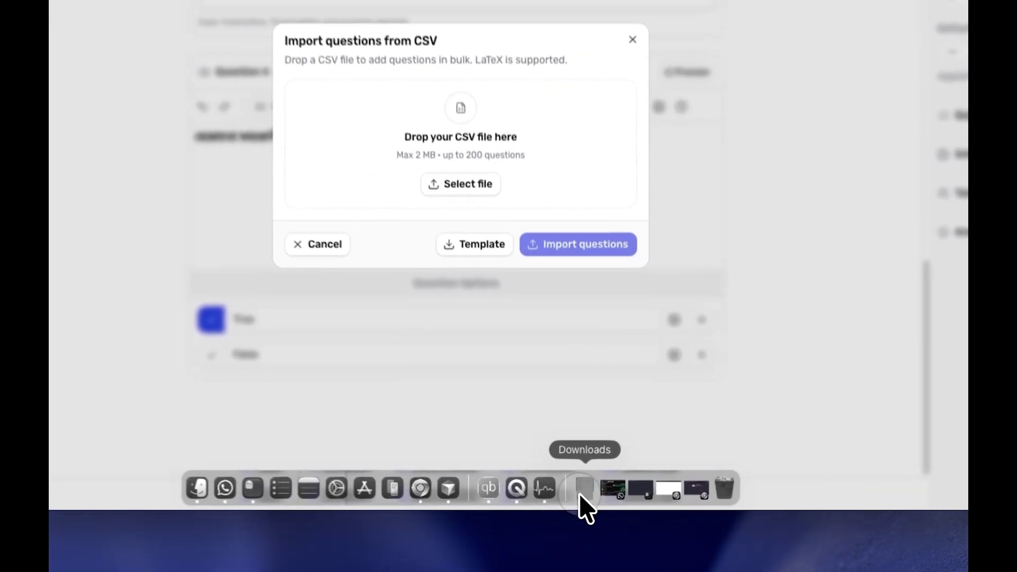
click(575, 495)
drag(573, 467, 514, 418)
drag(465, 327, 450, 101)
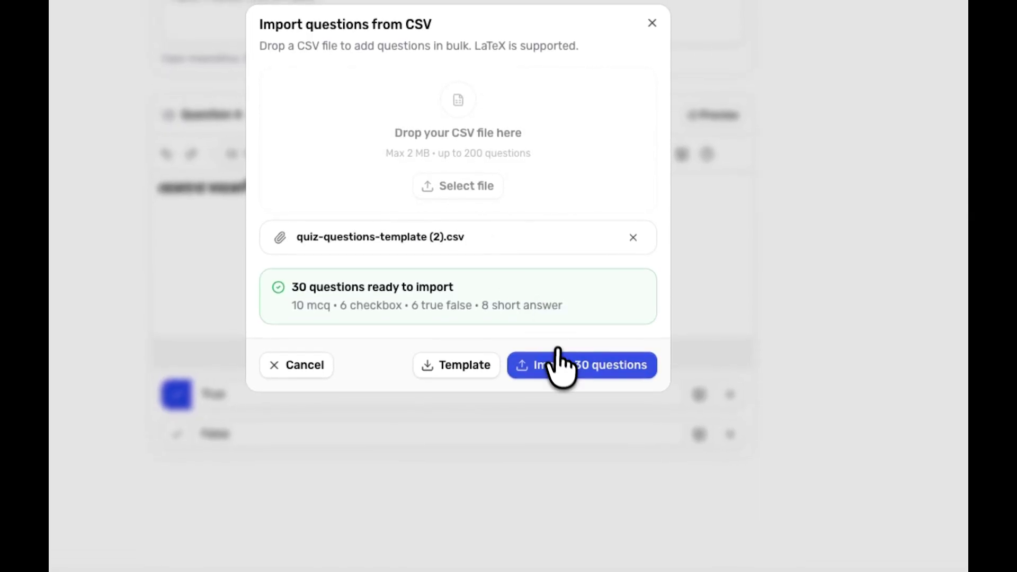
click(562, 368)
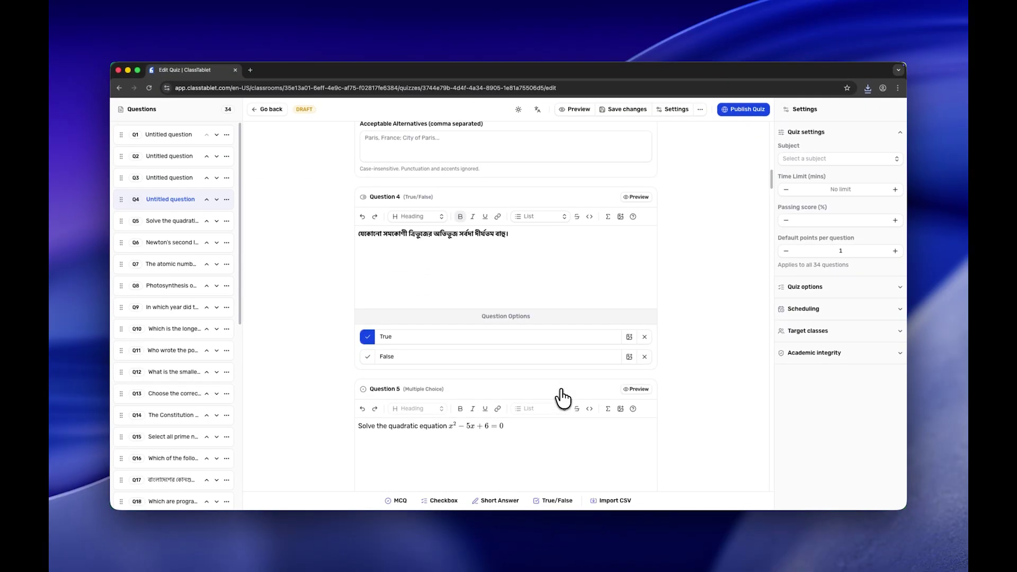
scroll(562, 397, down, 10)
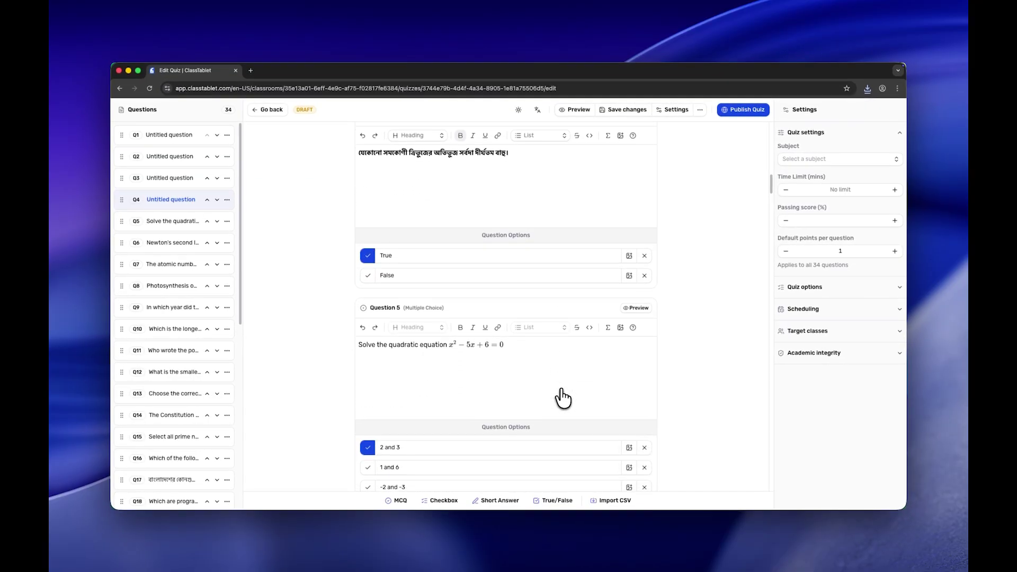
scroll(562, 397, down, 15)
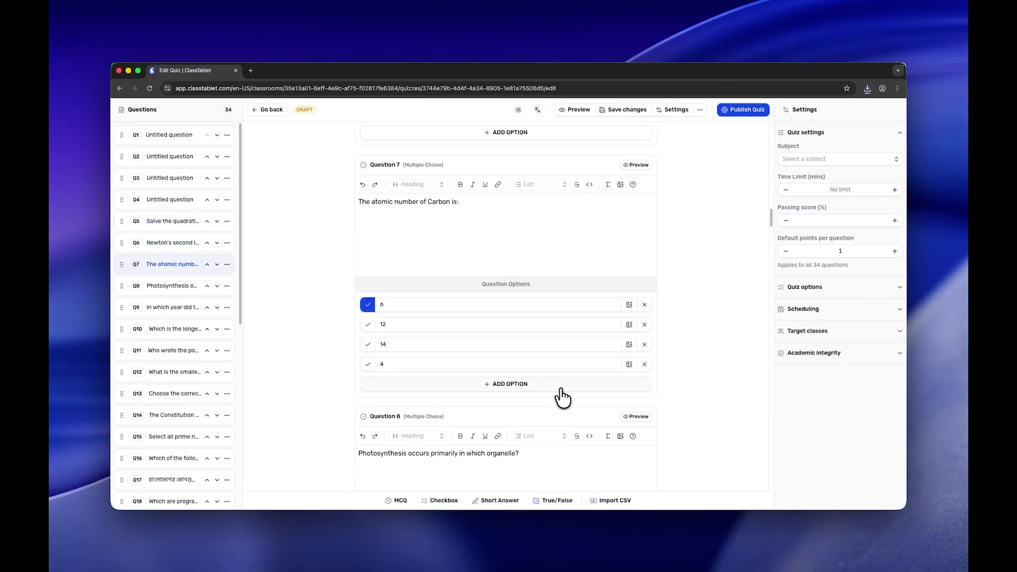
scroll(562, 397, down, 10)
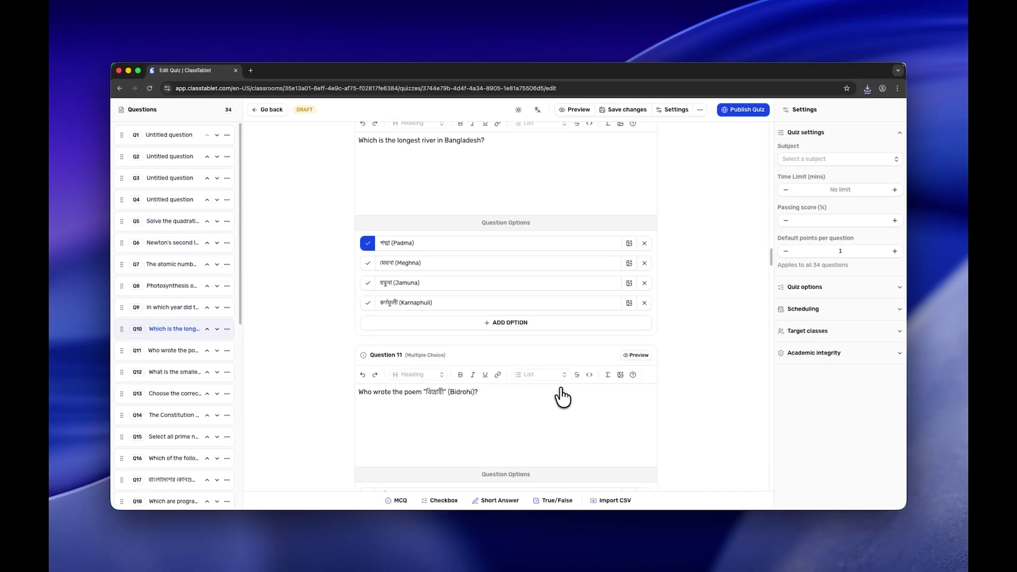
scroll(563, 397, down, 5)
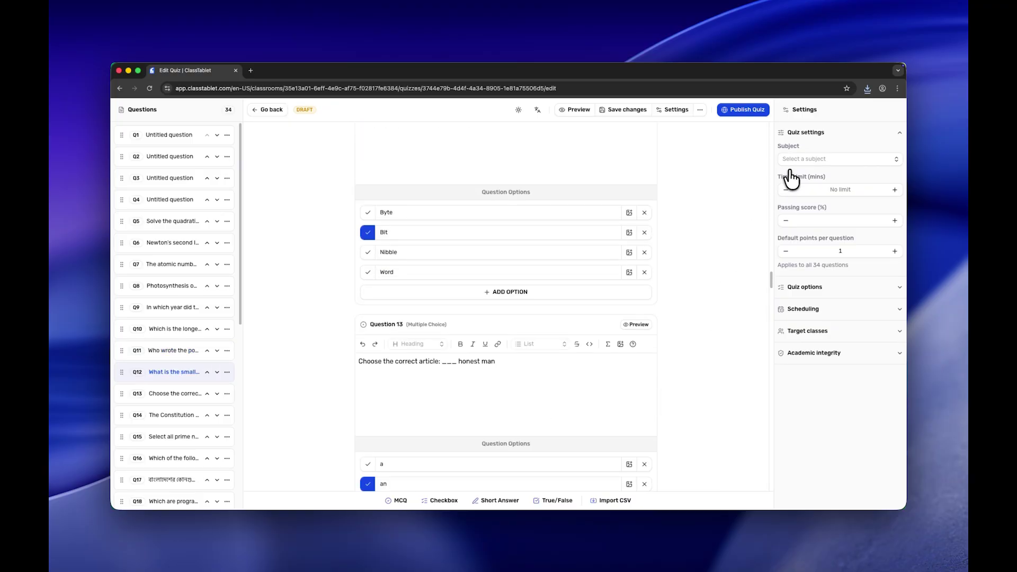
Set the quiz subject to General Mathematics – SSC.
click(793, 158)
text(g)
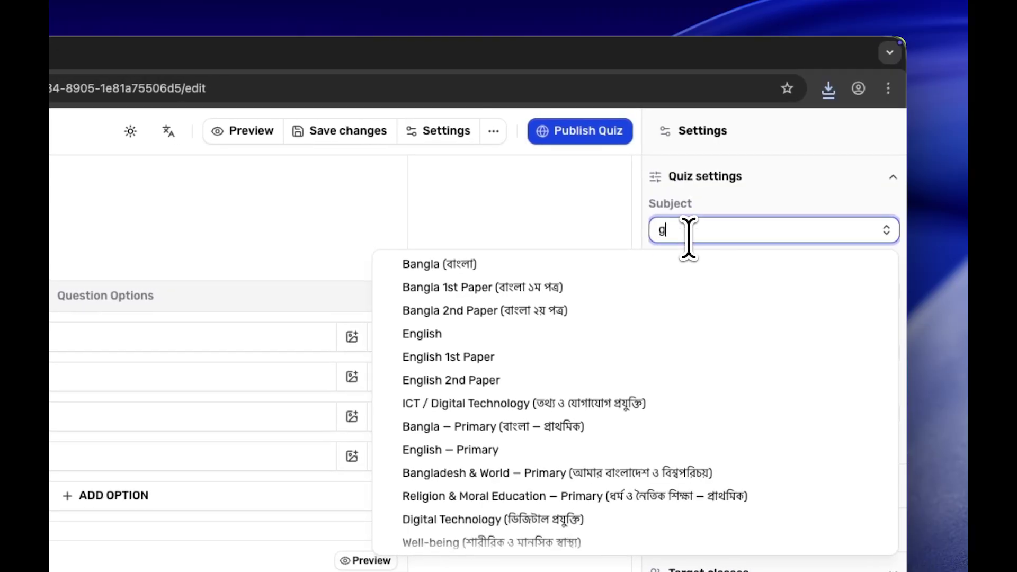
text(e)
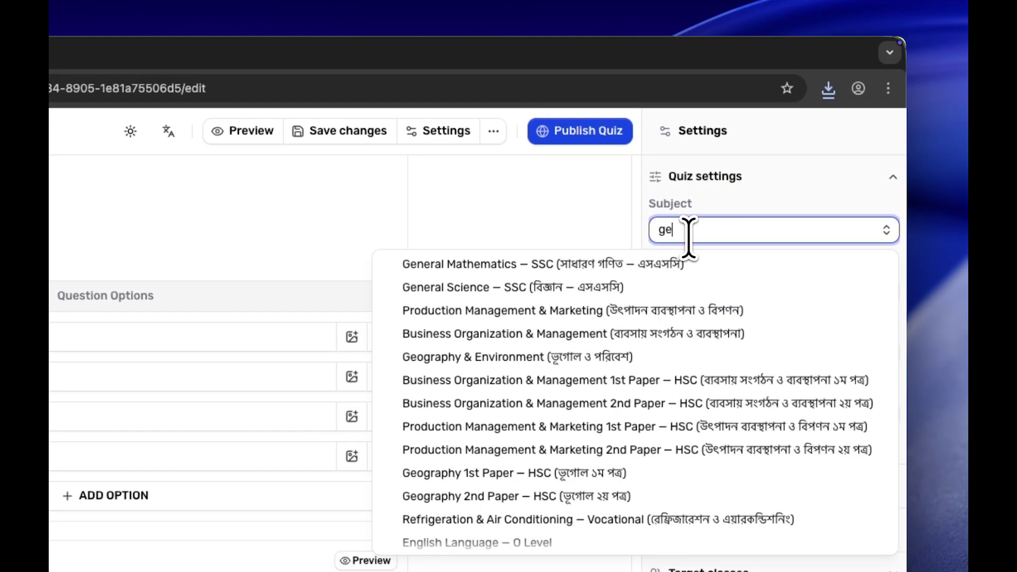
click(688, 270)
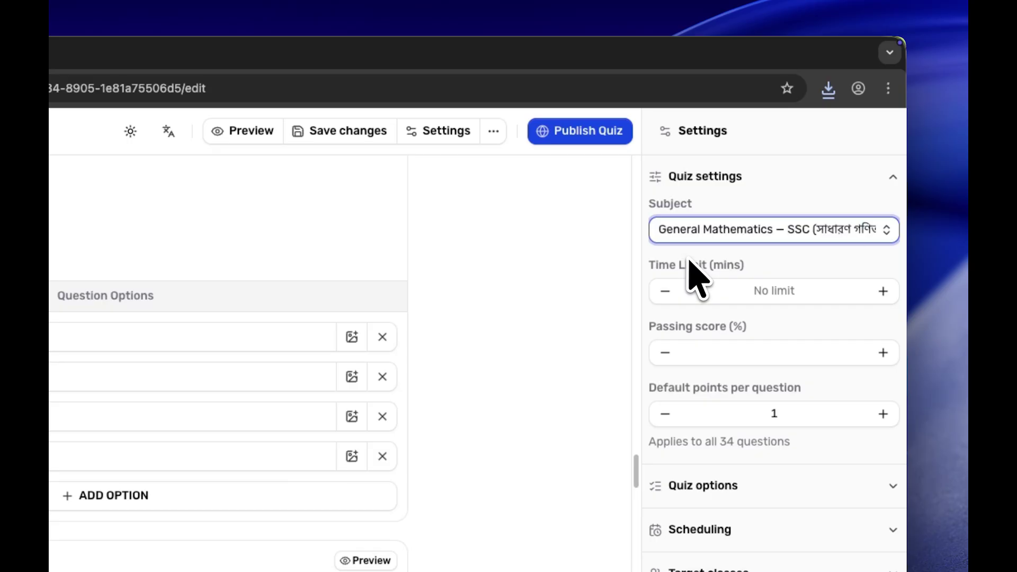
Set the quiz's time limit to 60 minutes and its passing score to 30%.
click(788, 290)
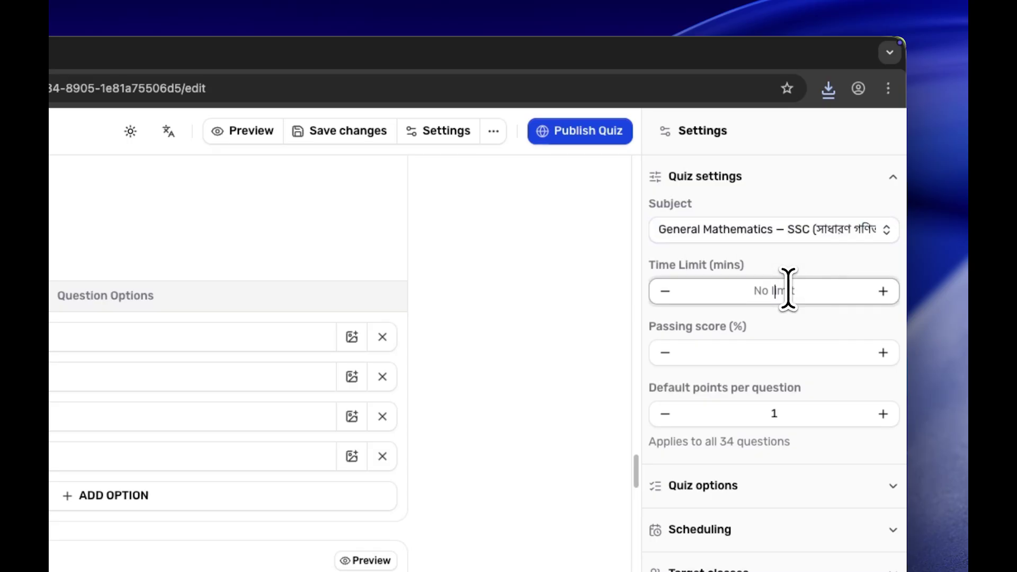
text(60)
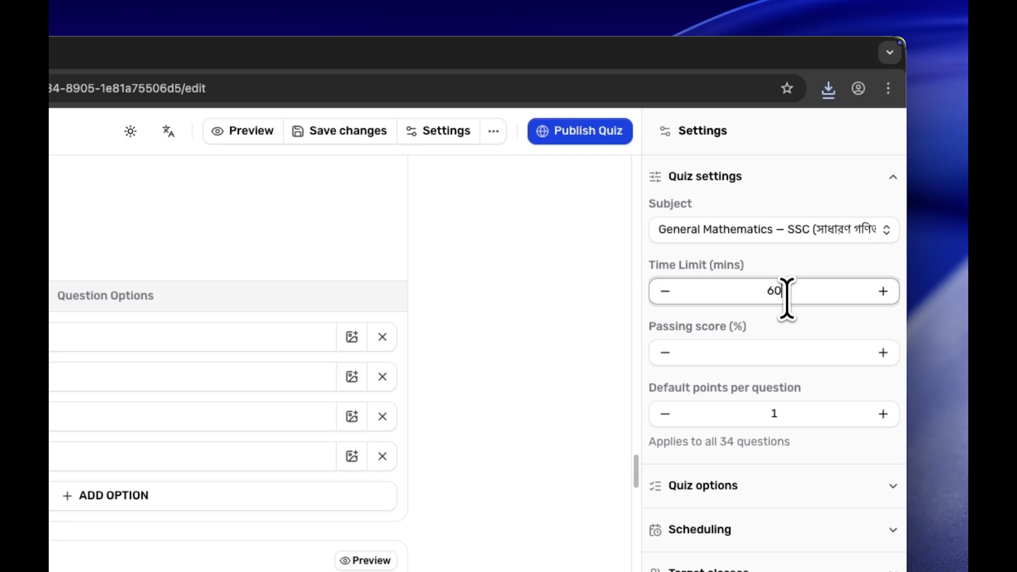
click(784, 326)
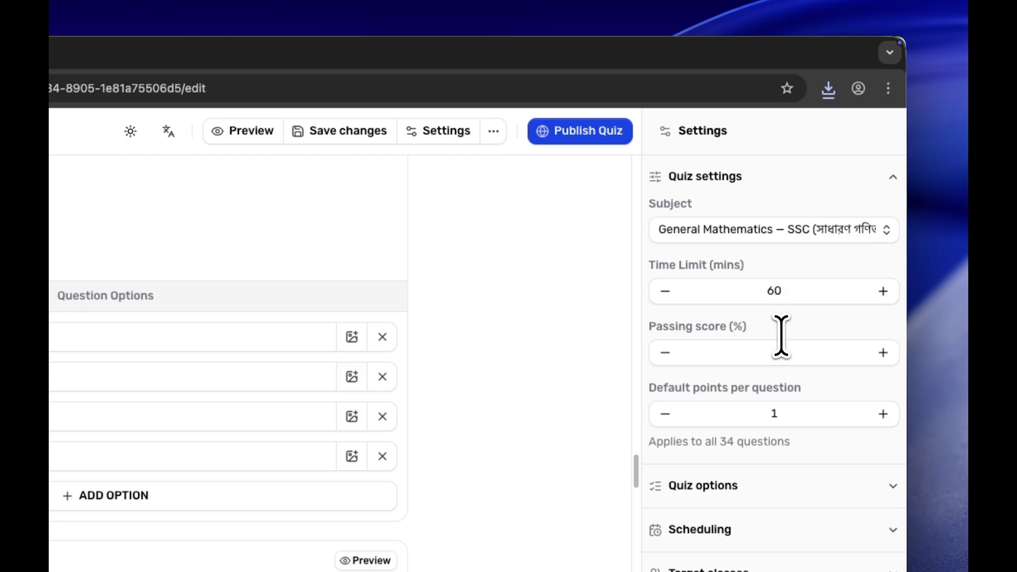
click(780, 347)
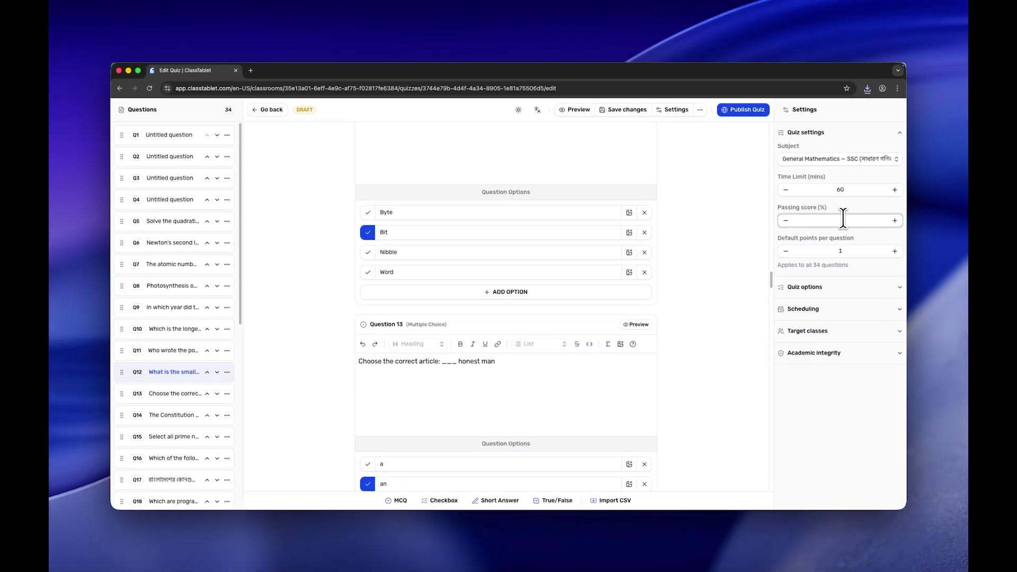
text(30)
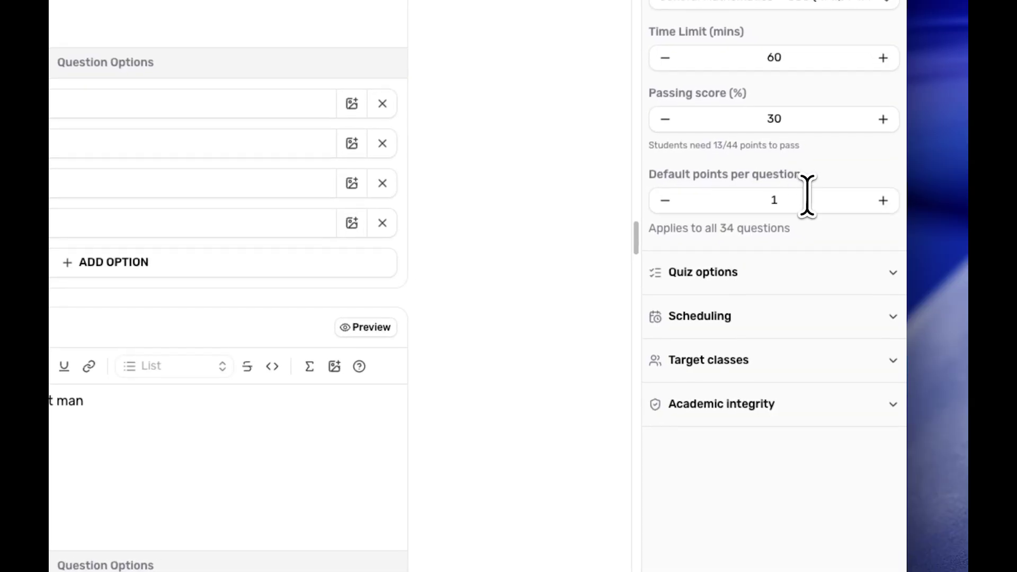
drag(788, 200, 761, 199)
click(771, 237)
Enable shuffling of questions and answer options, and enable showing the correct answers in the quiz options.
click(762, 272)
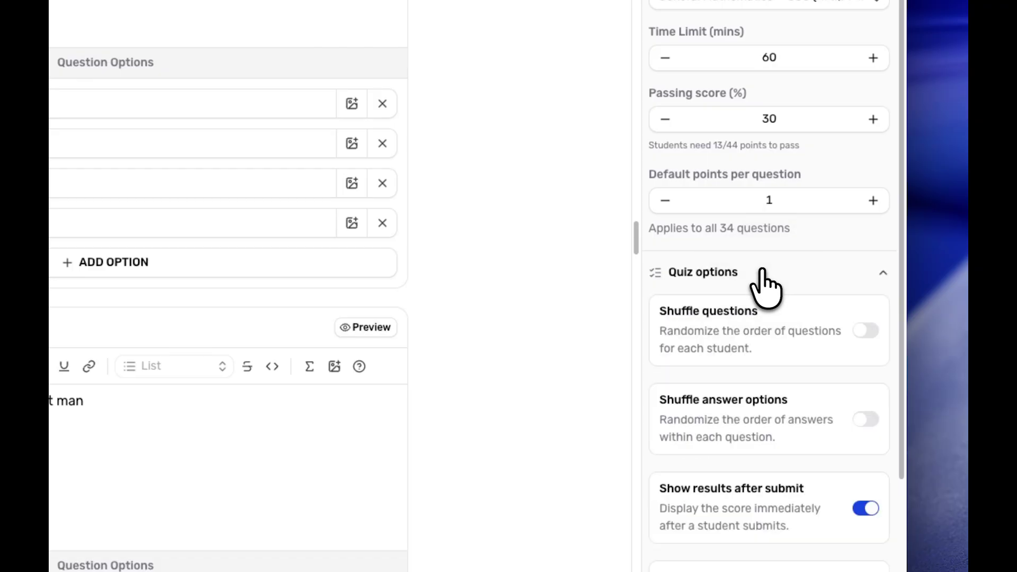
scroll(762, 269, down, 1)
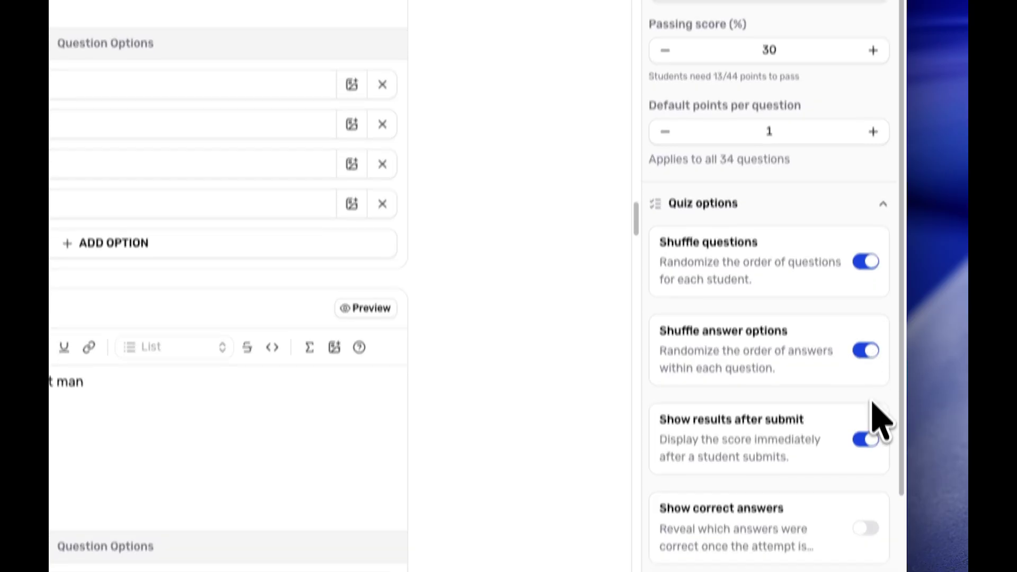
scroll(875, 557, down, 4)
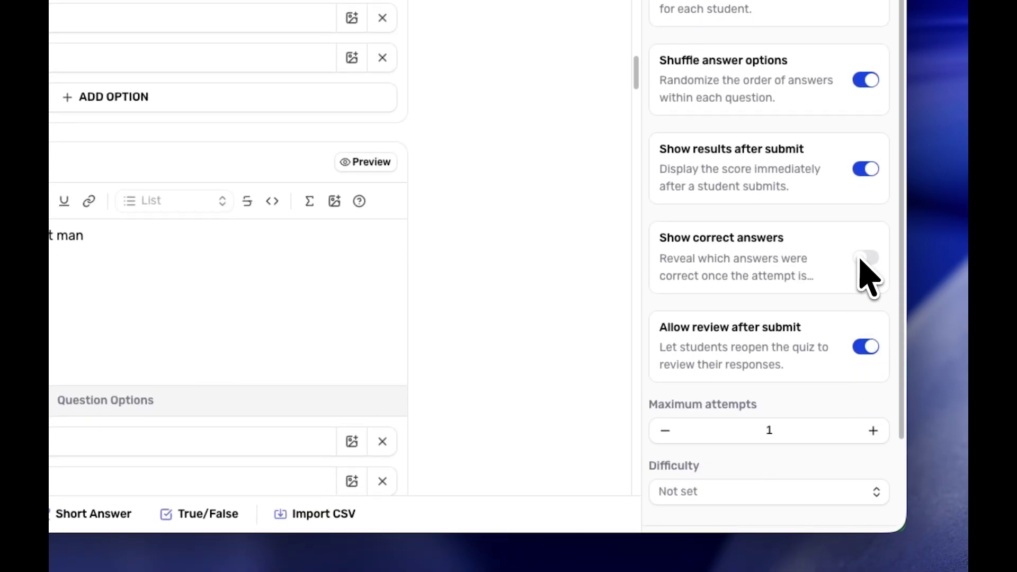
scroll(747, 281, down, 4)
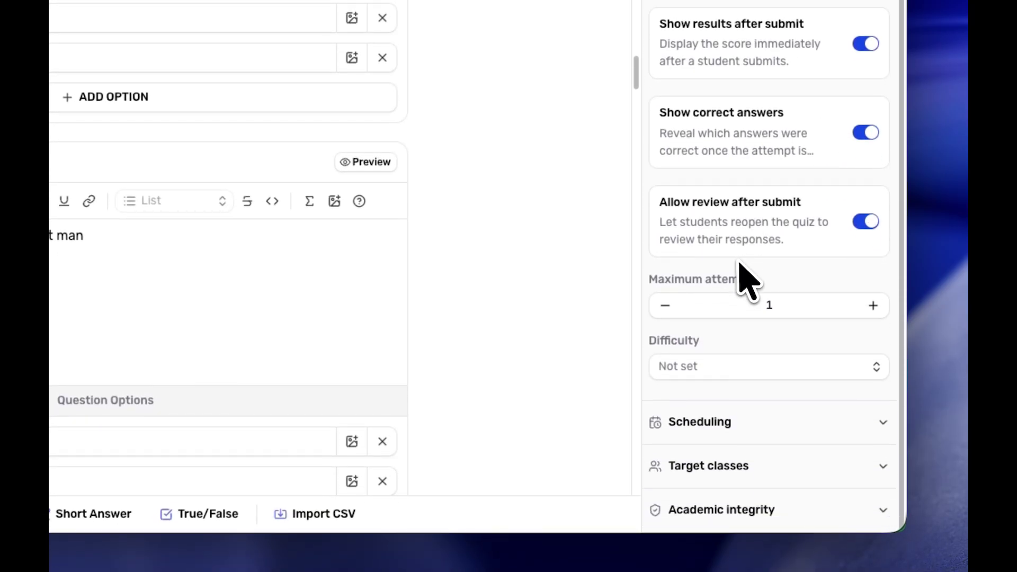
Set the quiz's maximum attempts to 2 and its difficulty to Medium.
click(823, 311)
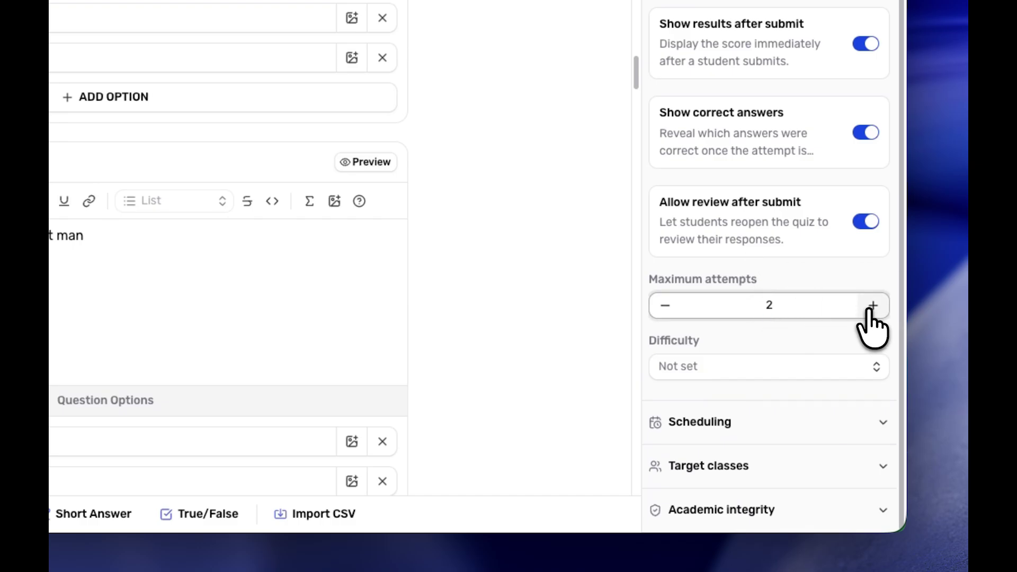
click(812, 367)
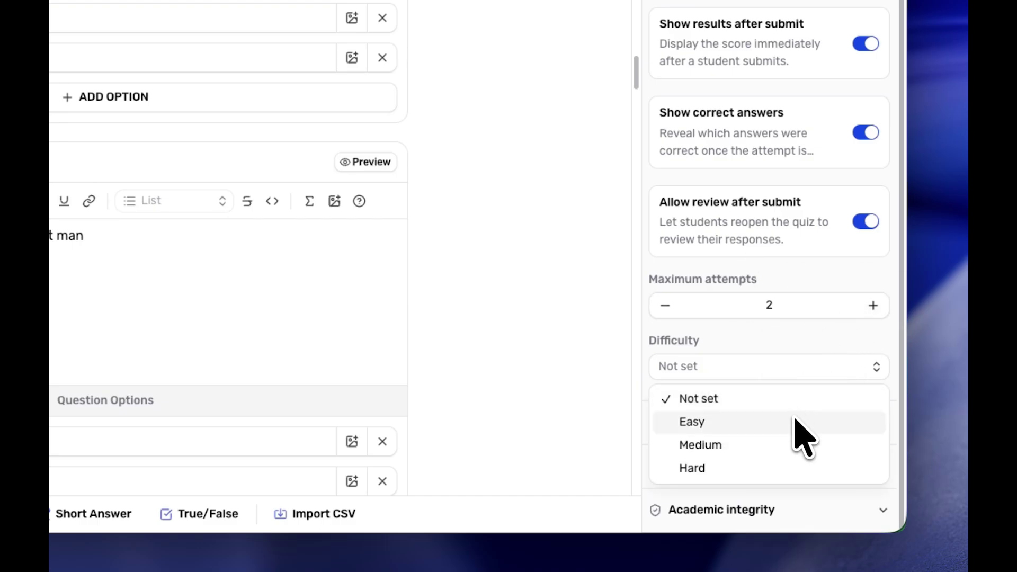
click(796, 456)
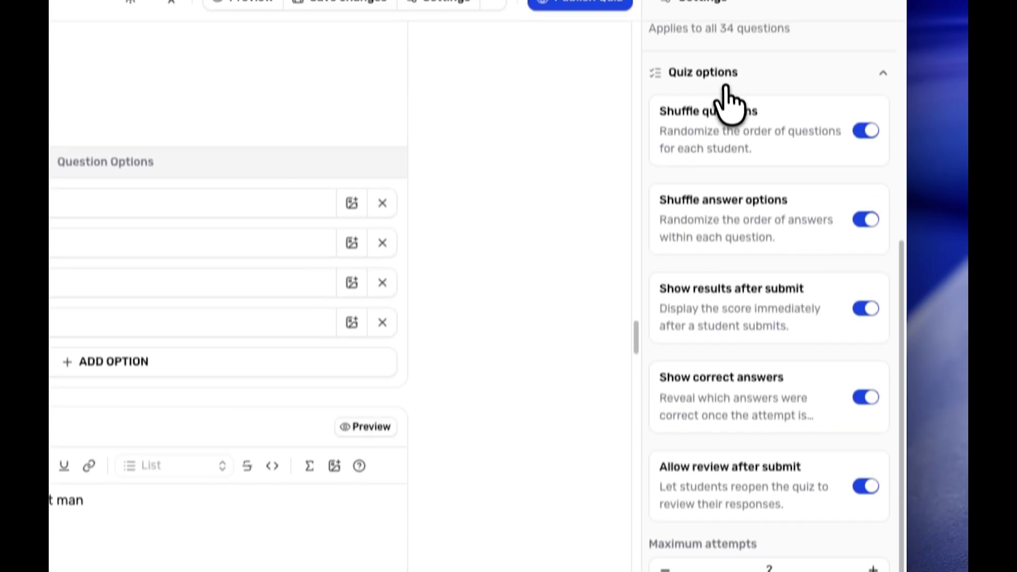
click(724, 80)
Schedule the quiz to be available from May 2nd, 2026 at 9:00 PM.
click(752, 371)
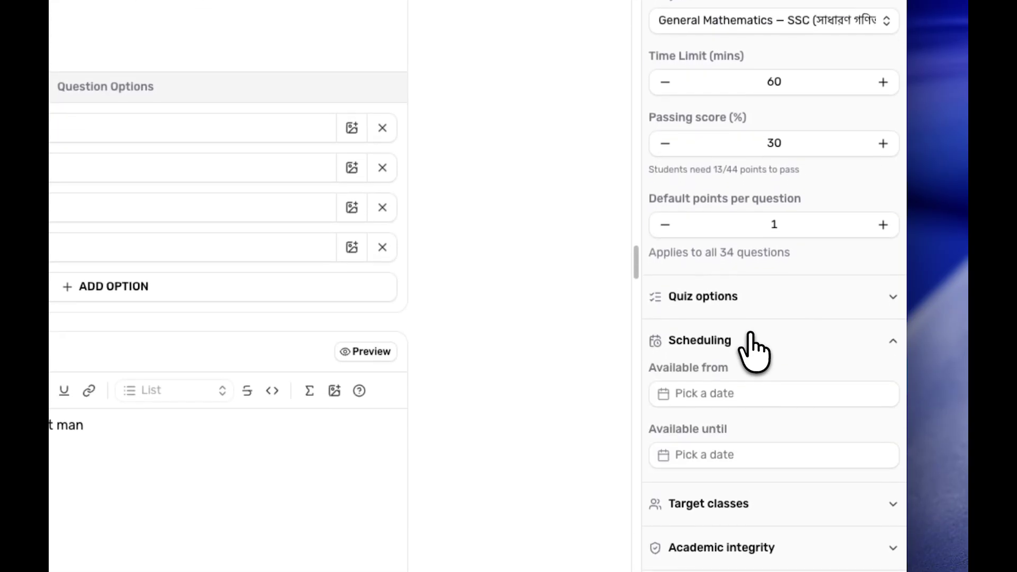
click(742, 390)
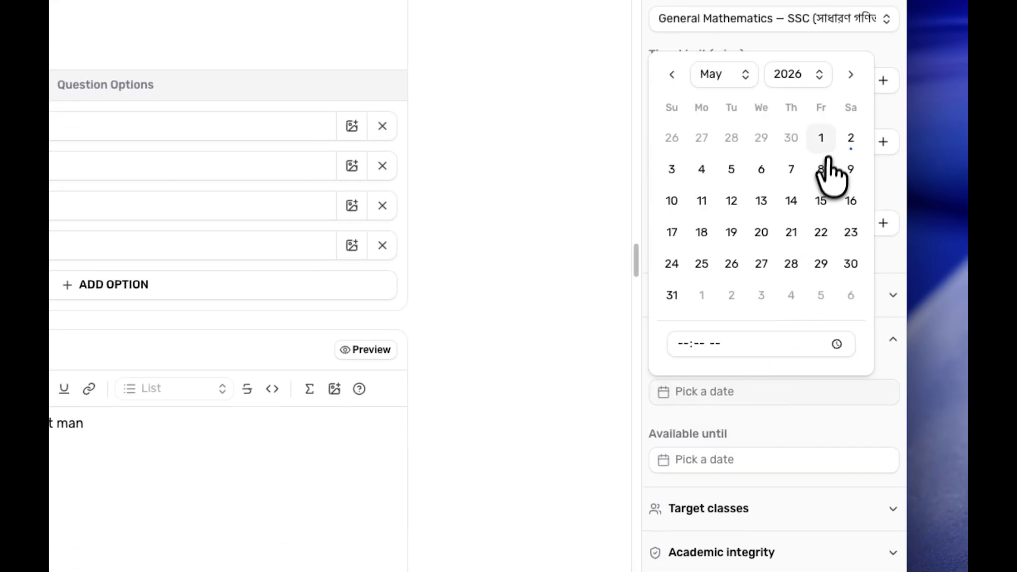
click(850, 137)
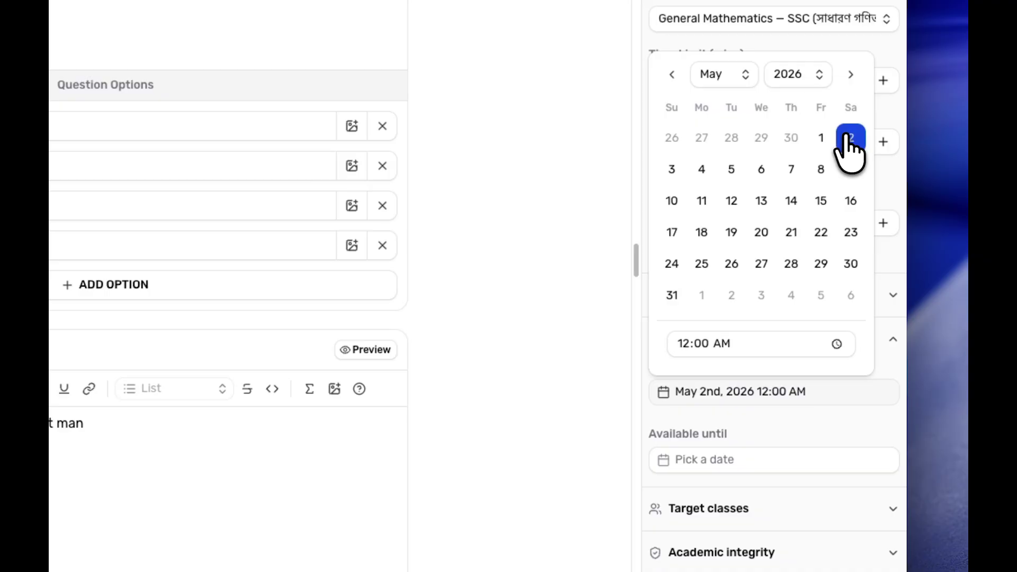
click(688, 343)
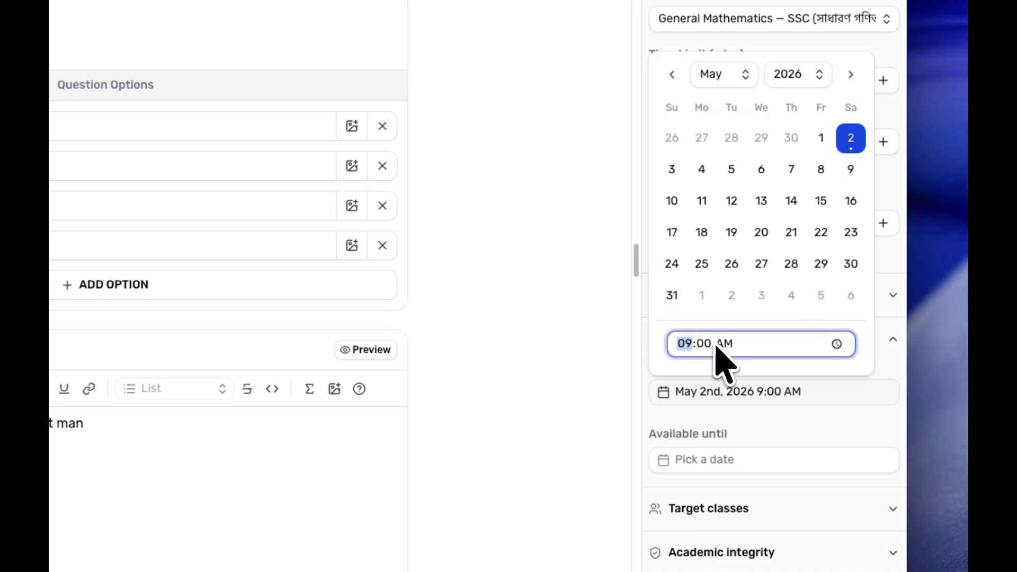
click(781, 416)
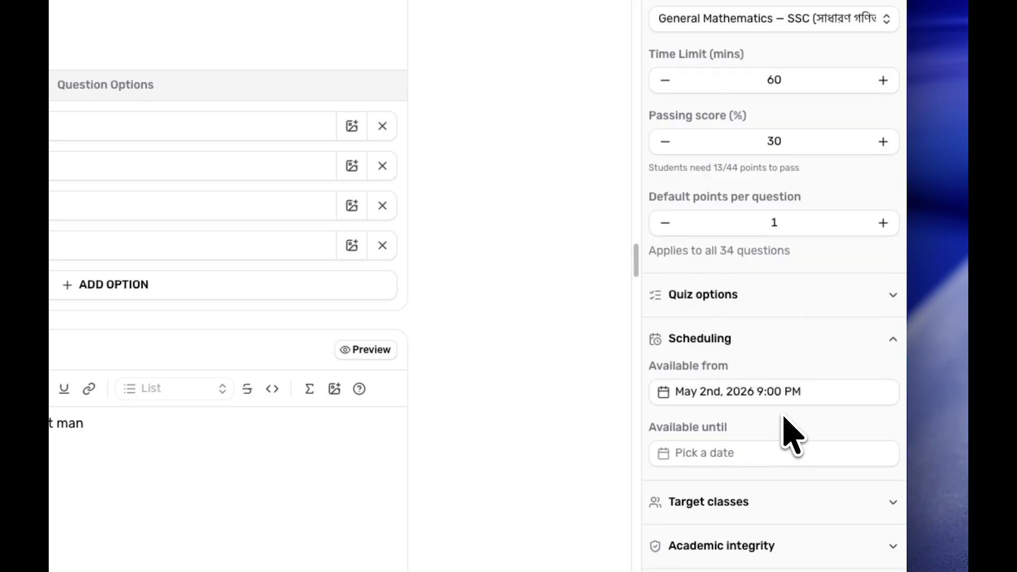
Schedule the quiz to stay available until May 2nd, 2026 at 10:00 PM.
scroll(774, 445, down, 1)
click(775, 418)
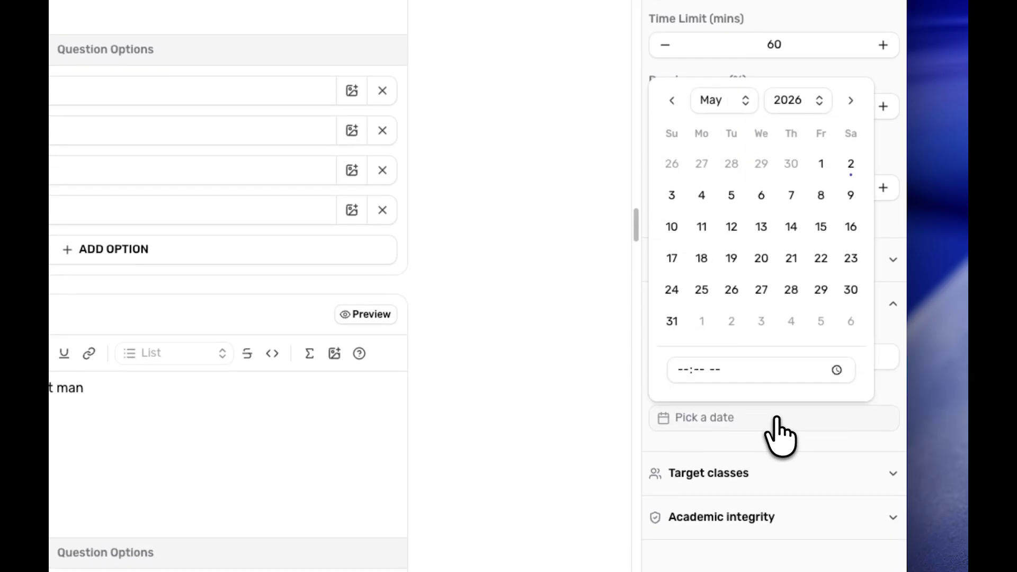
click(850, 164)
click(688, 370)
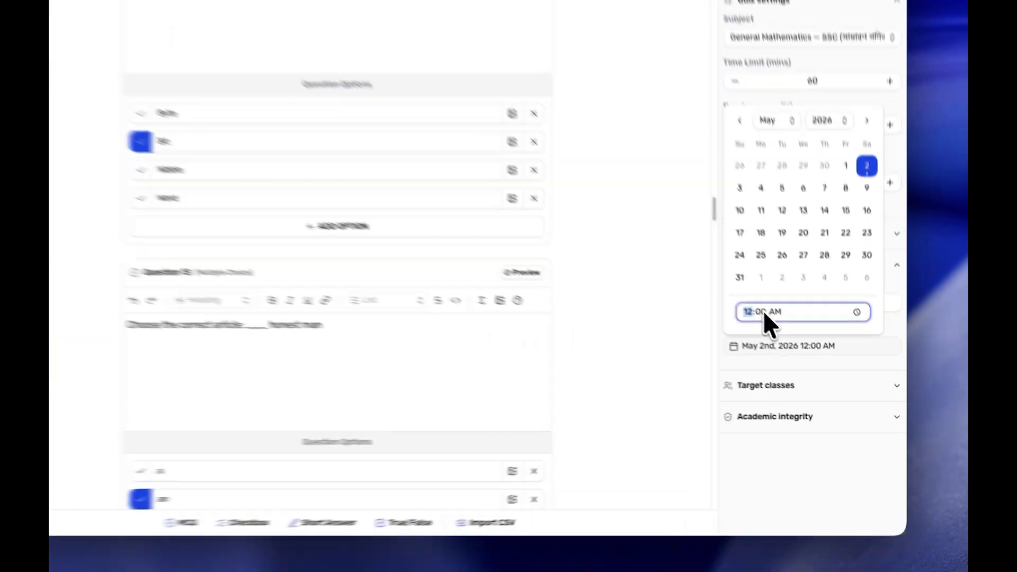
click(813, 353)
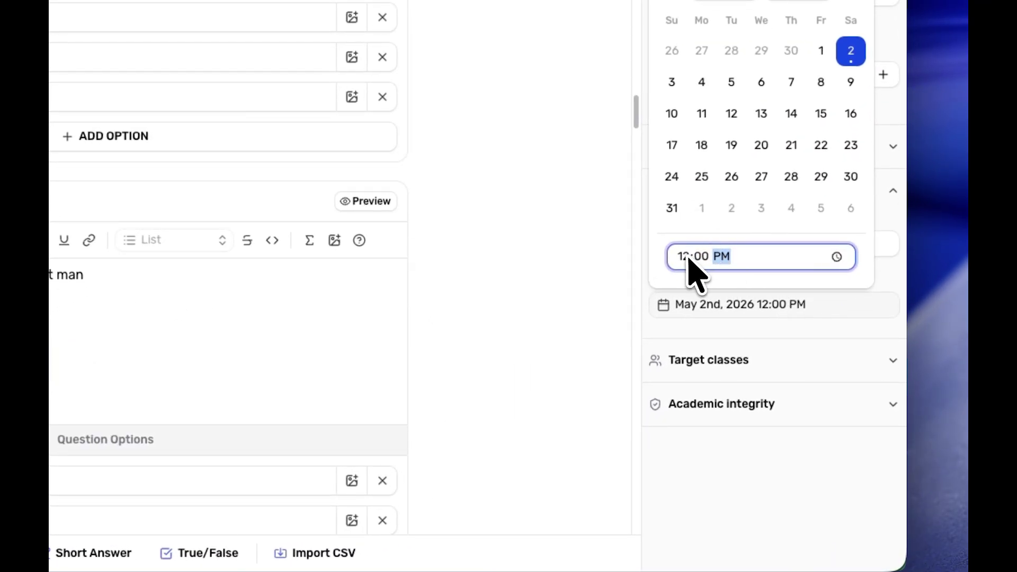
click(837, 257)
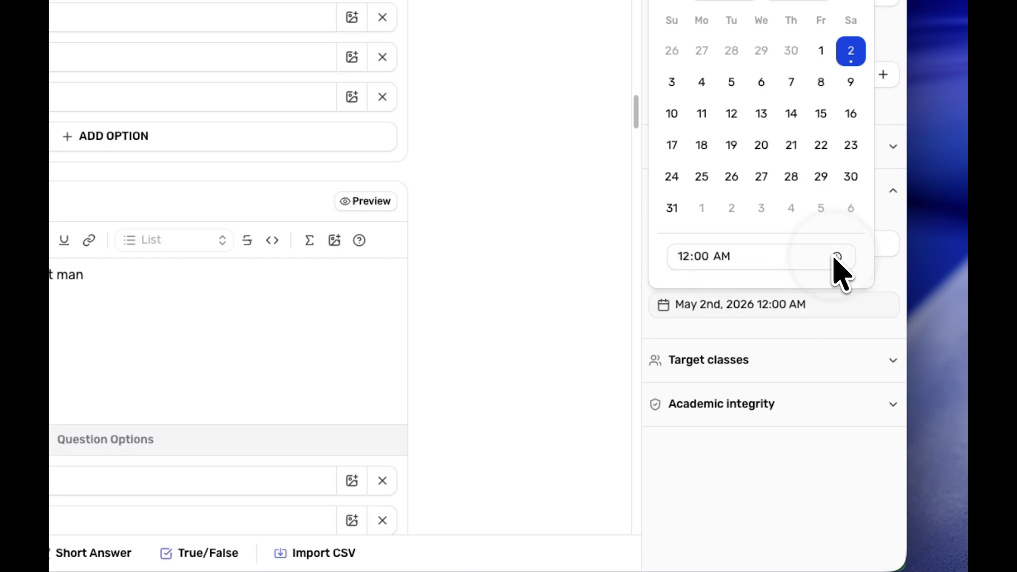
scroll(702, 355, down, 3)
click(700, 446)
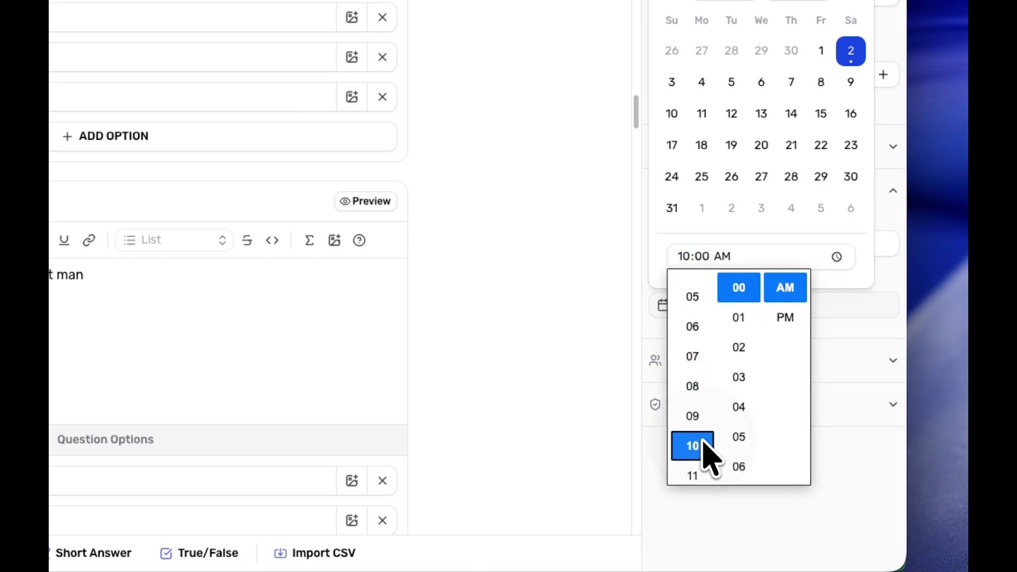
click(785, 318)
click(835, 317)
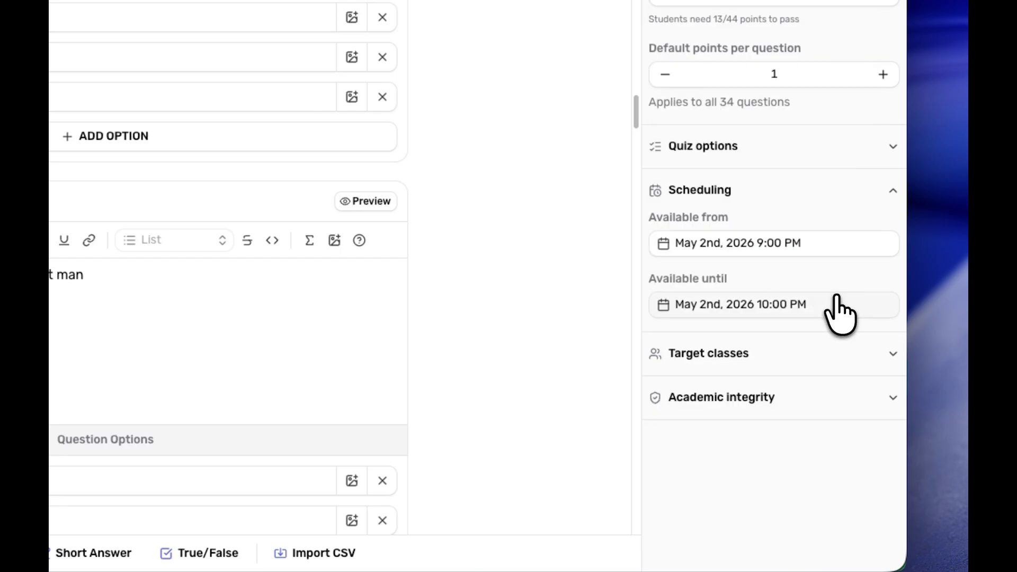
Check which target classes can be assigned to the quiz and which one is selected.
scroll(751, 152, up, 1)
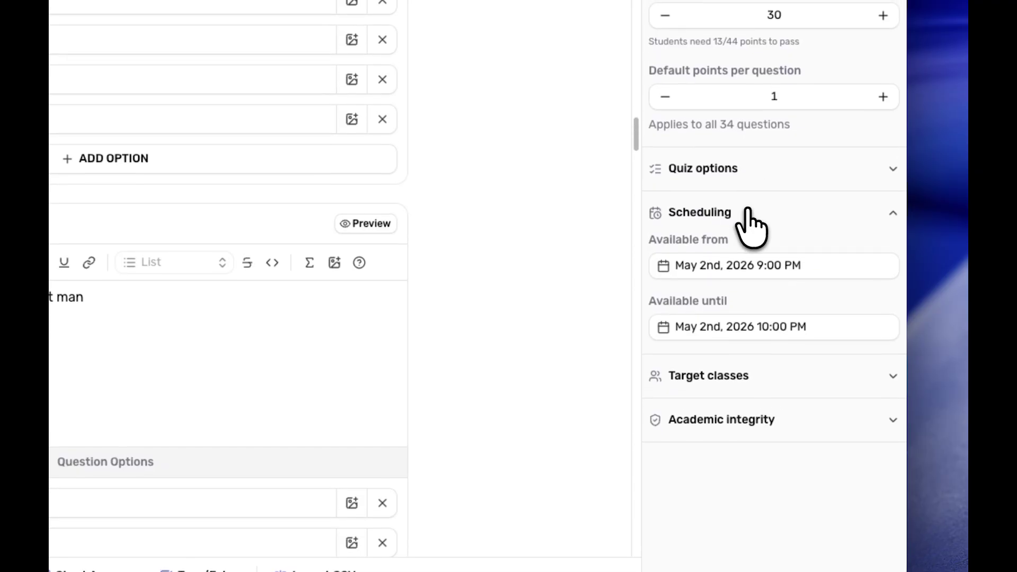
click(747, 215)
click(788, 254)
click(774, 310)
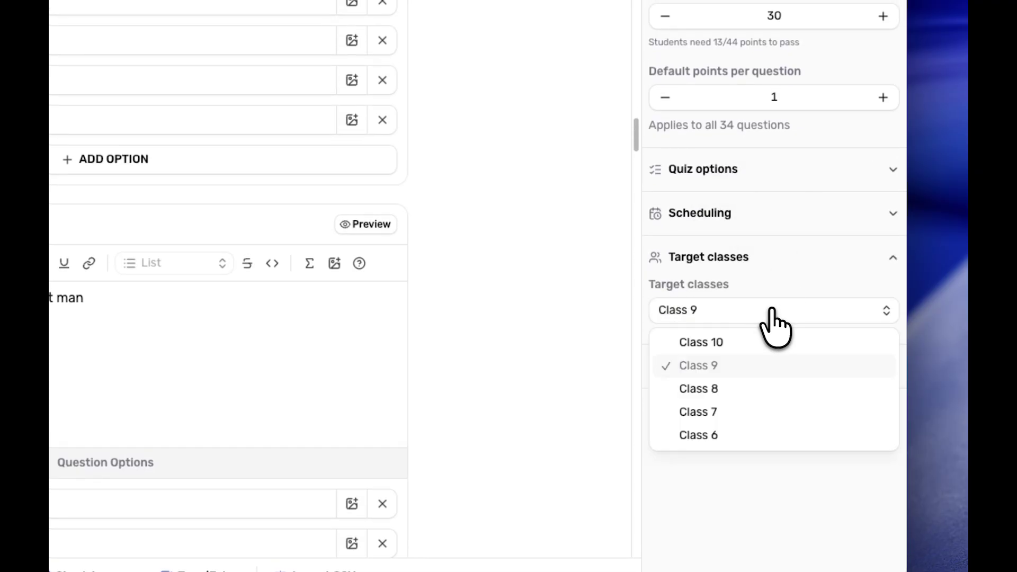
click(767, 265)
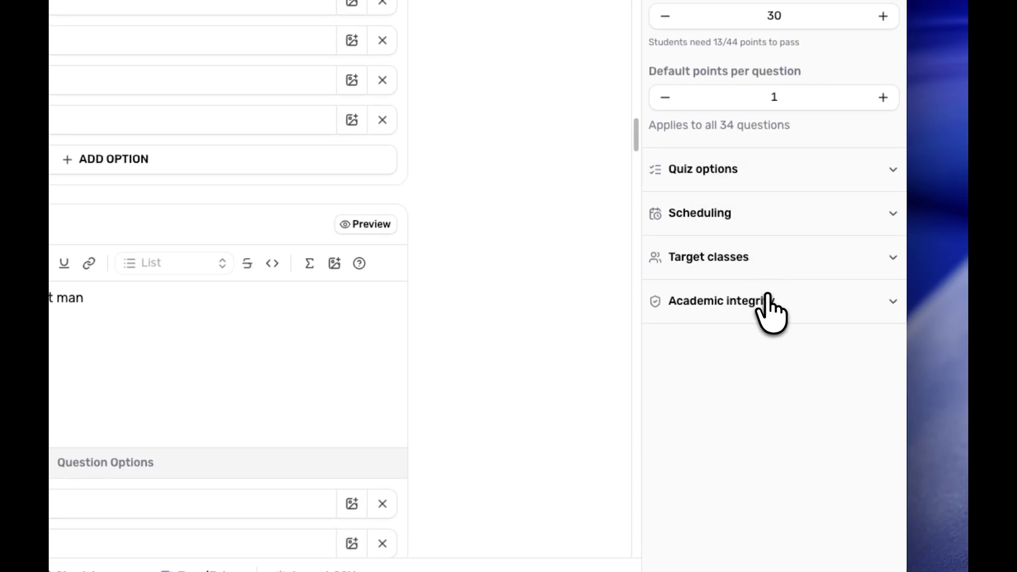
Enable proctoring to examine the academic integrity rules, and switch proctoring off again.
click(769, 303)
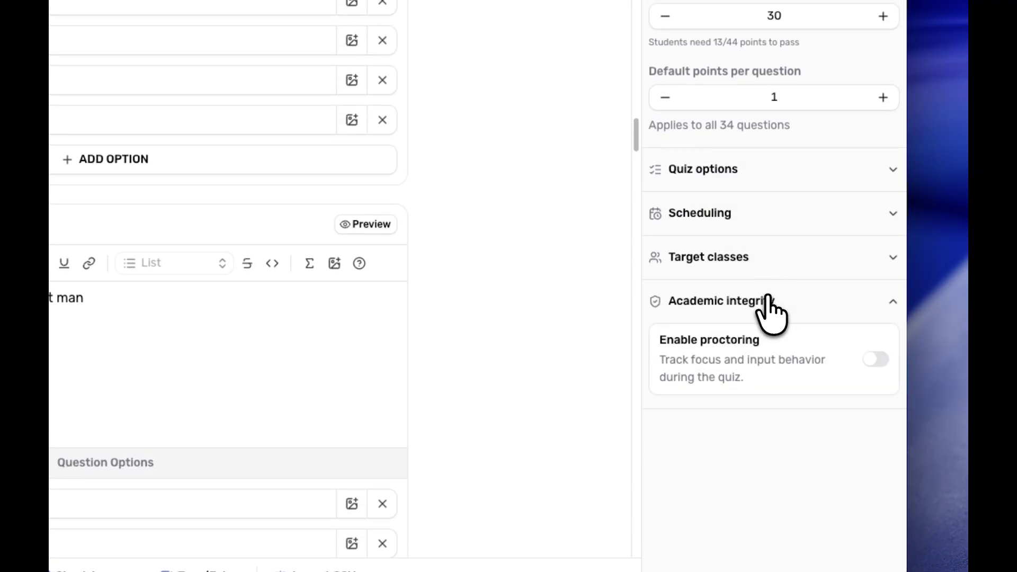
click(871, 362)
scroll(870, 362, down, 5)
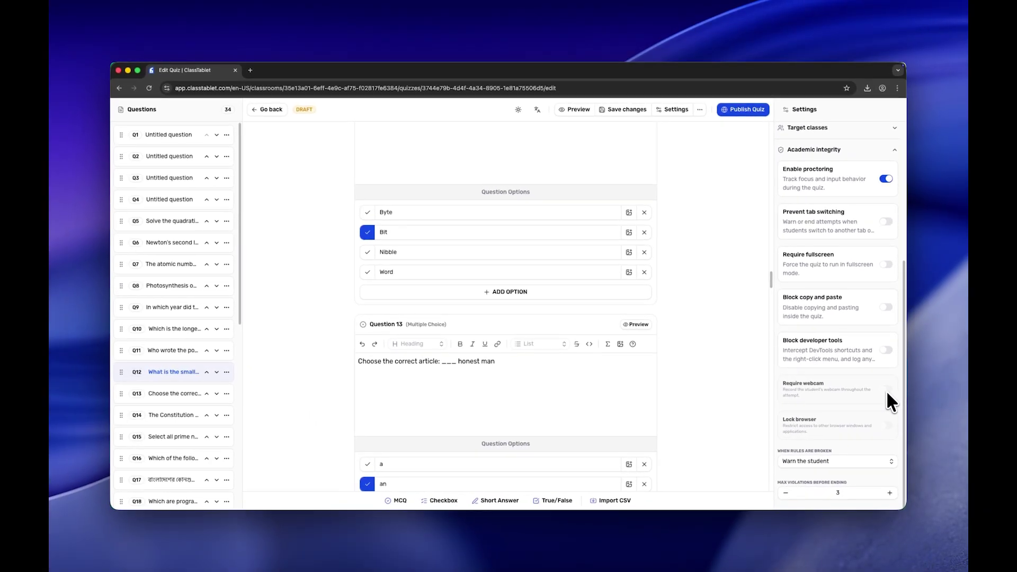
scroll(870, 362, up, 2)
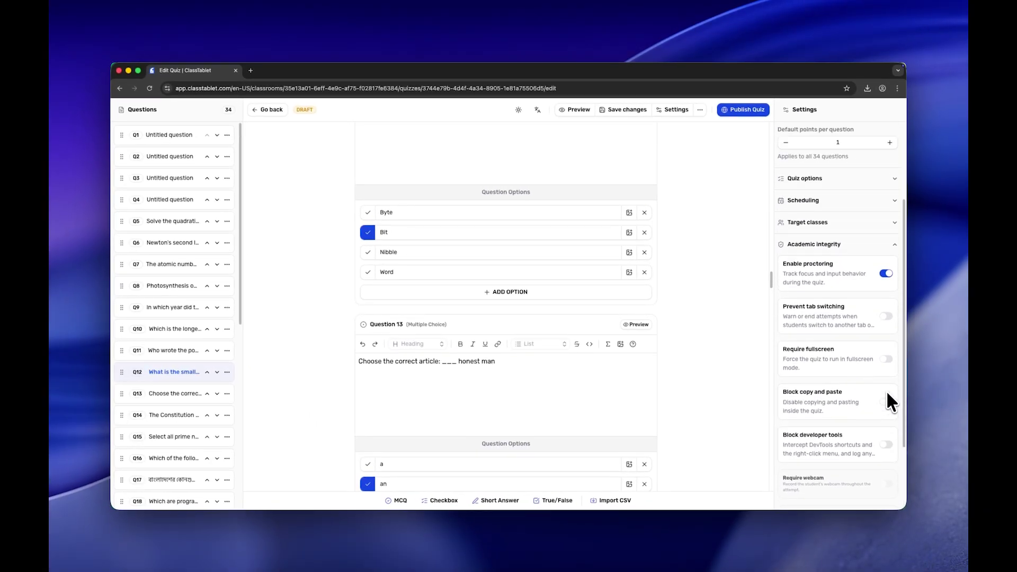
scroll(888, 393, up, 2)
click(886, 394)
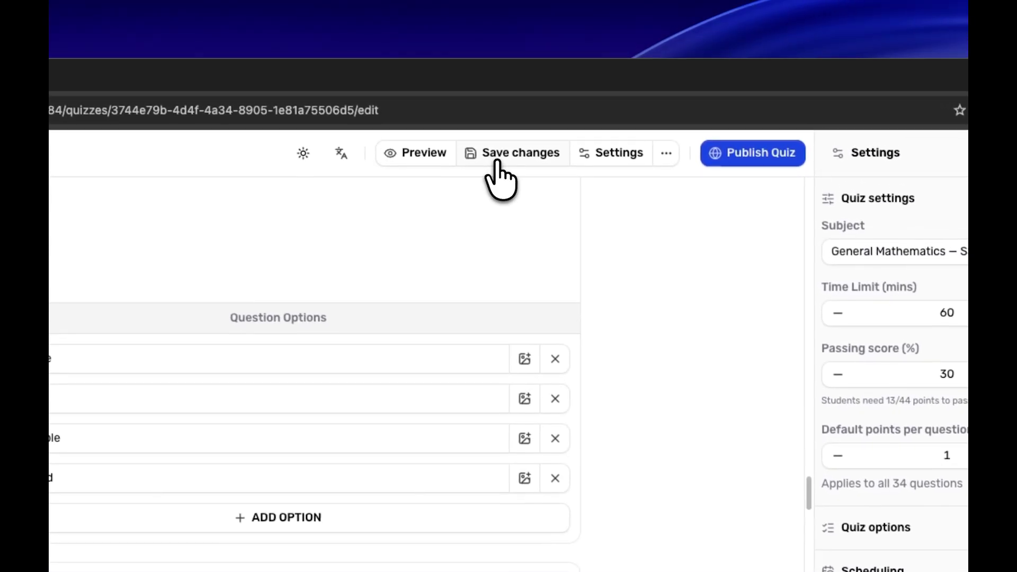
Save the quiz changes and publish the quiz.
click(499, 161)
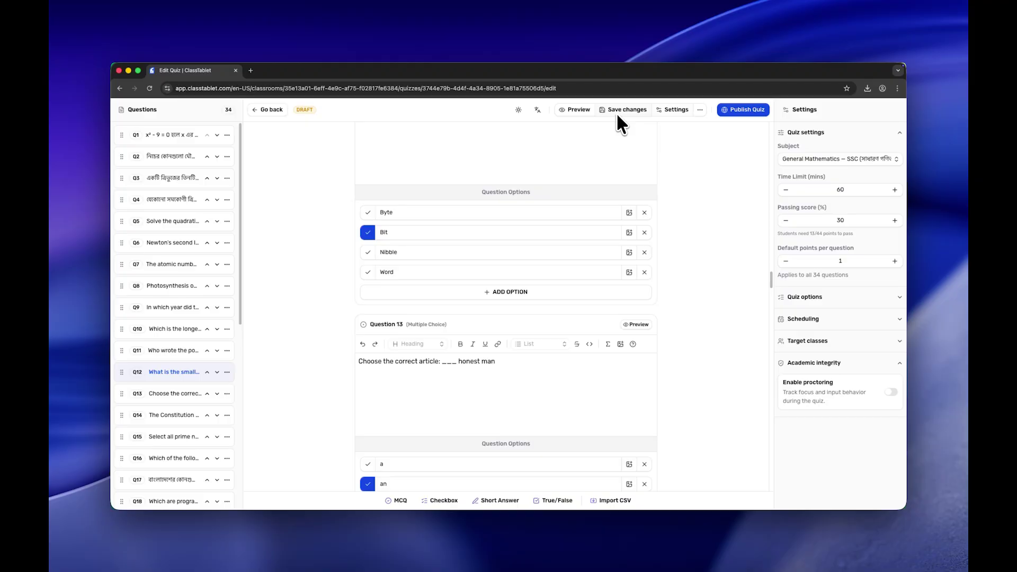
click(736, 112)
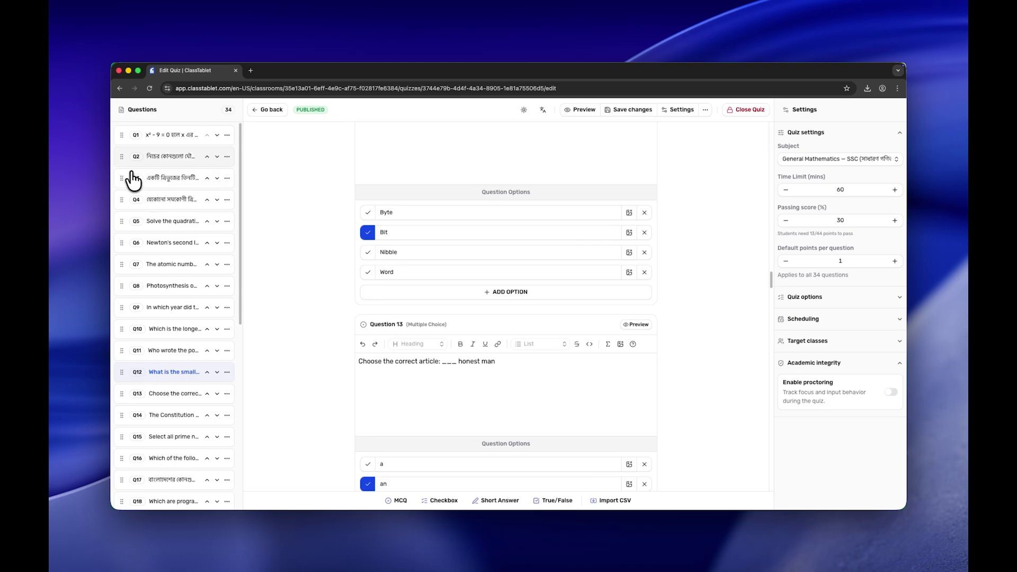
Reorder the question list by moving question 3, about the triangle's three sides, to the first position.
scroll(311, 222, up, 20)
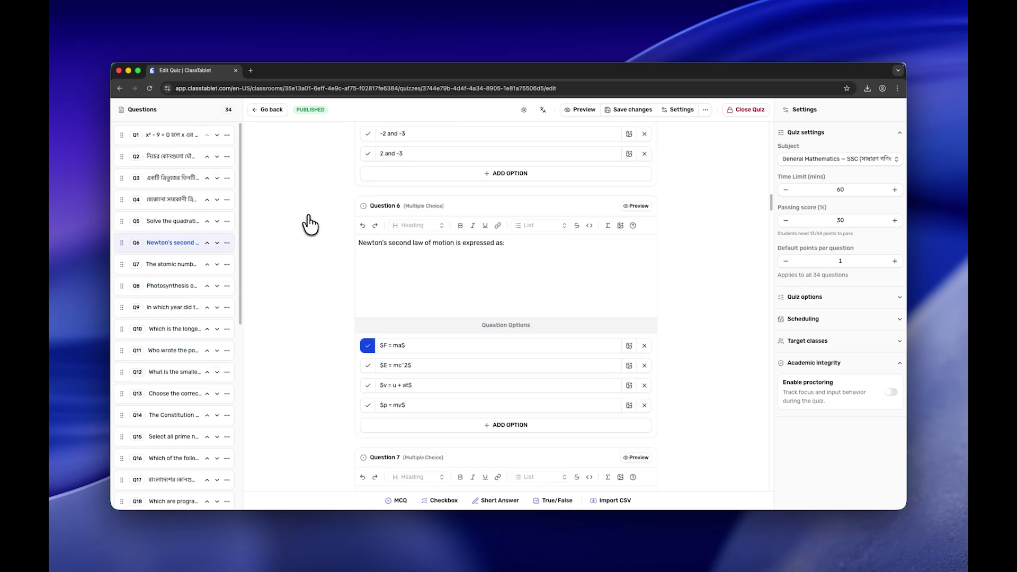
click(200, 157)
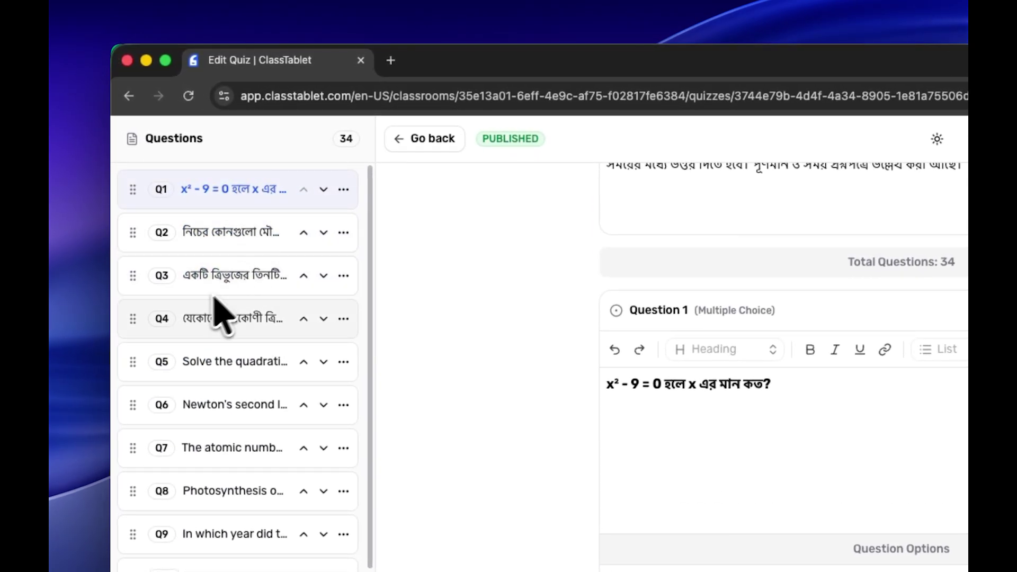
drag(128, 271, 134, 182)
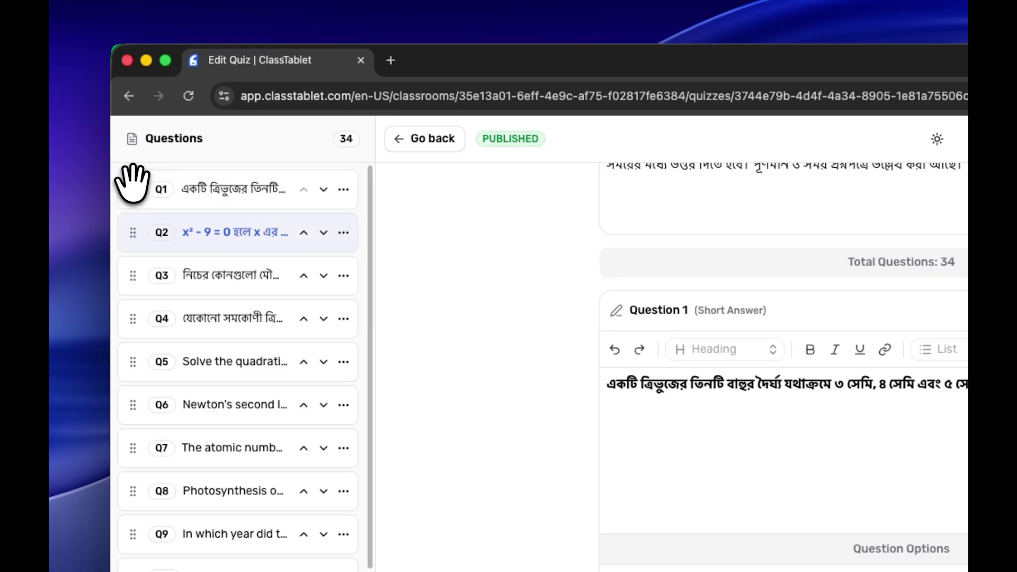